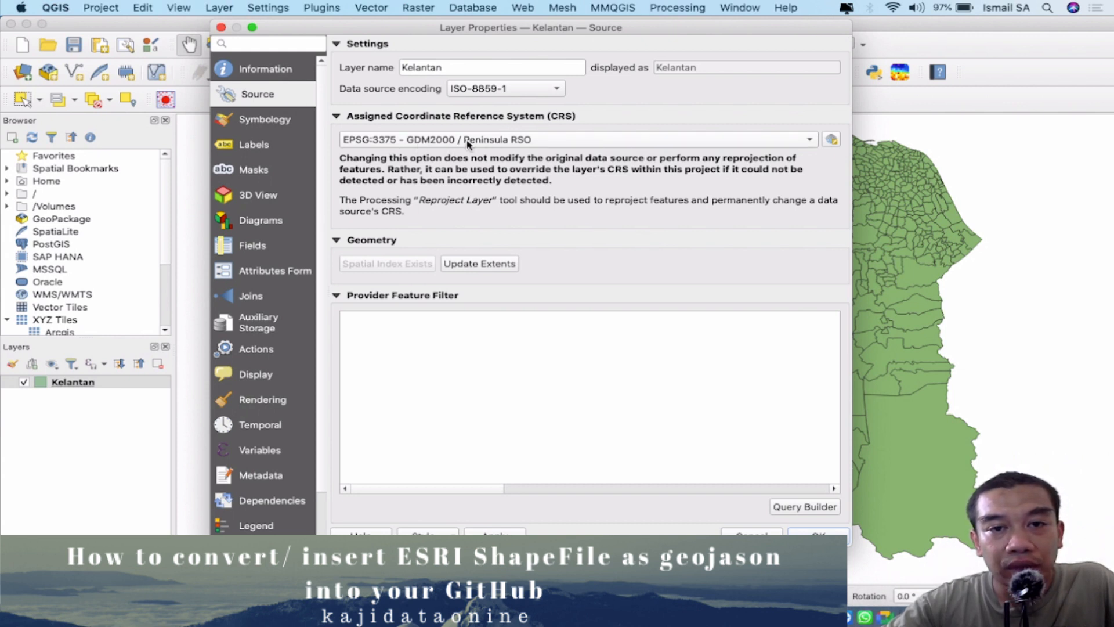
pyautogui.click(769, 531)
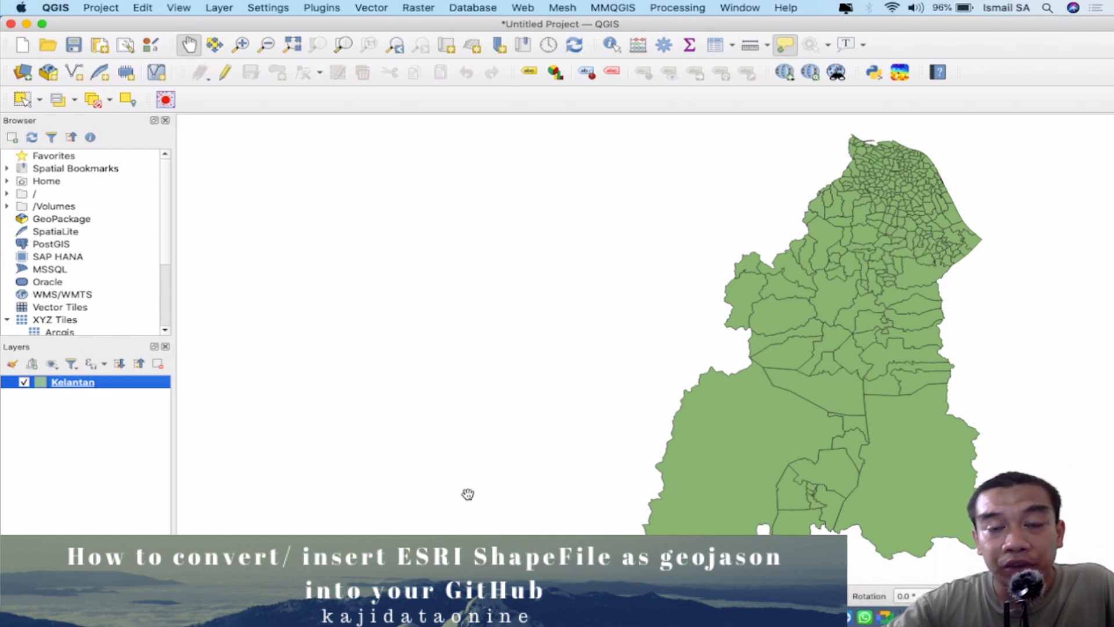
pyautogui.rightClick(122, 386)
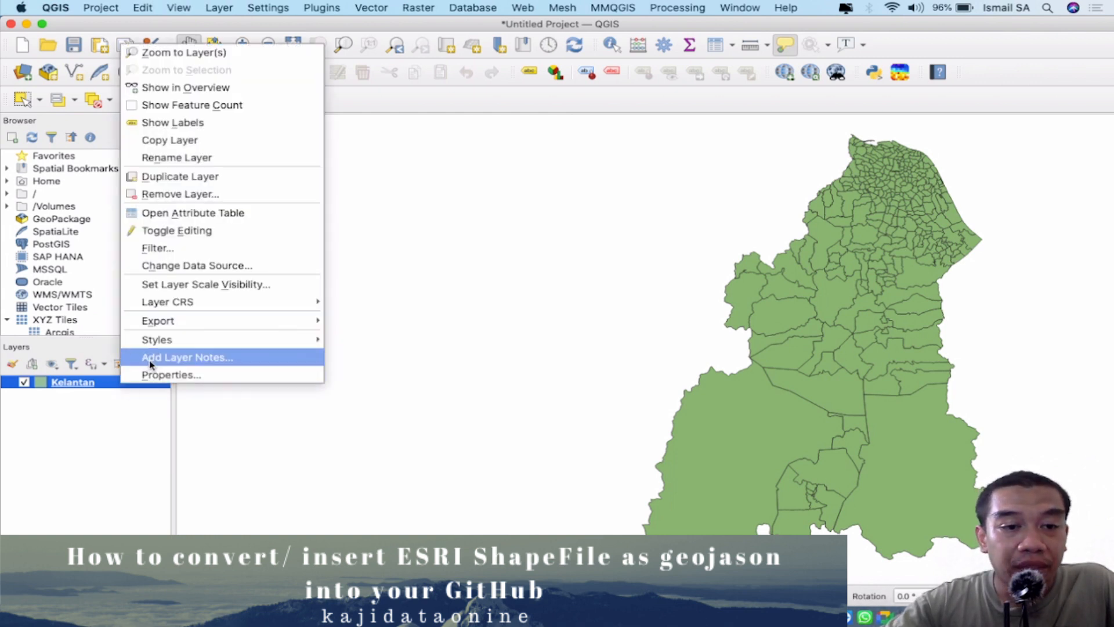
pyautogui.moveTo(288, 322)
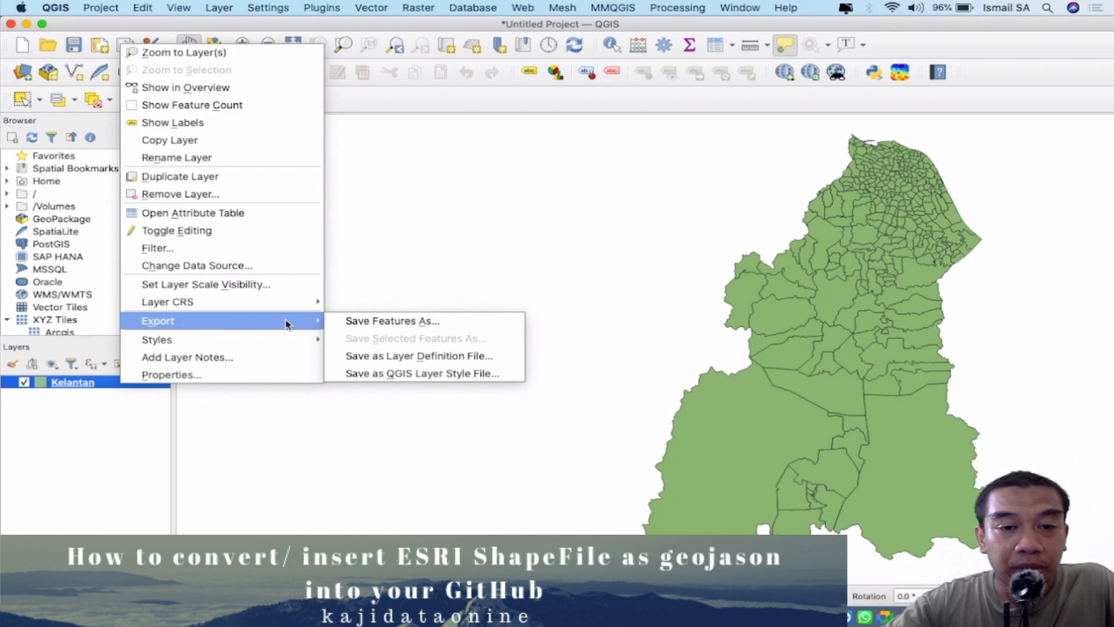
pyautogui.click(351, 322)
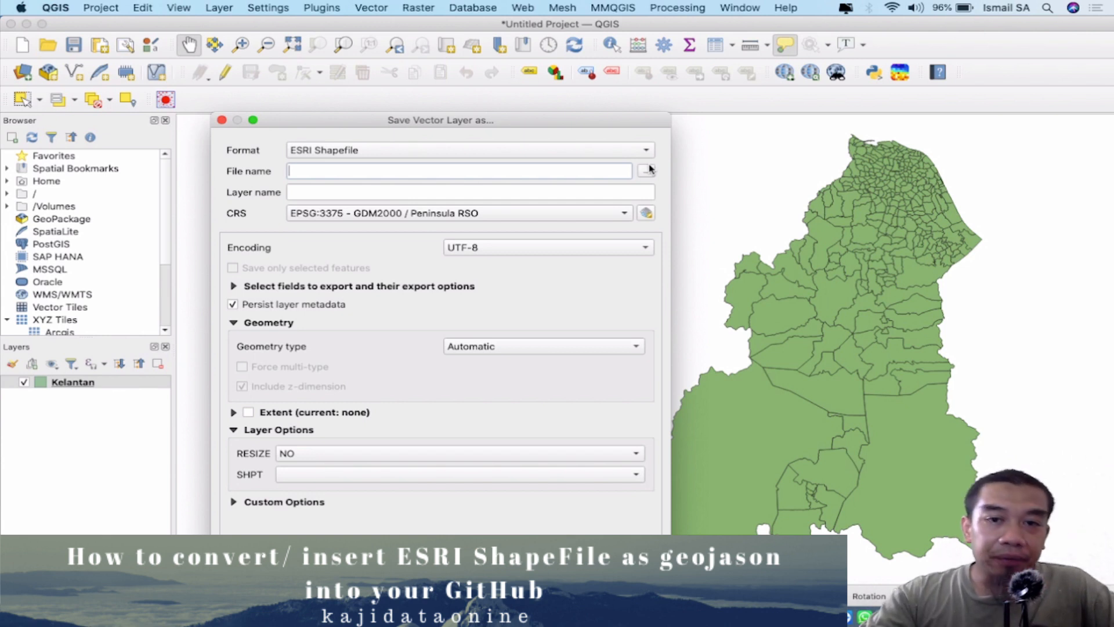
pyautogui.click(647, 170)
pyautogui.click(462, 391)
pyautogui.click(533, 199)
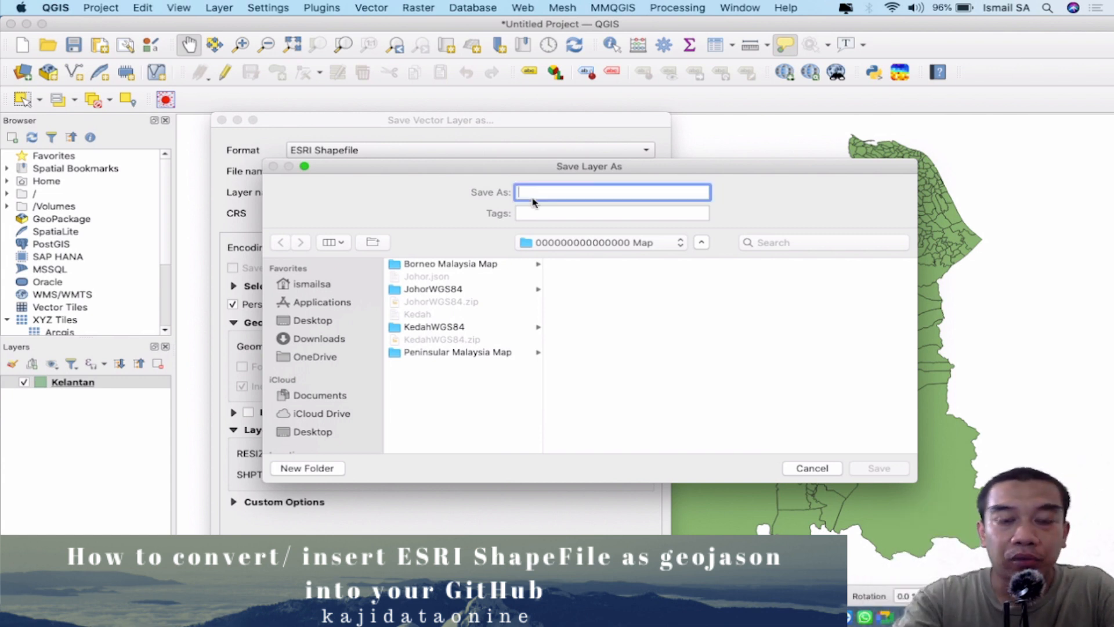
pyautogui.write('Kelant')
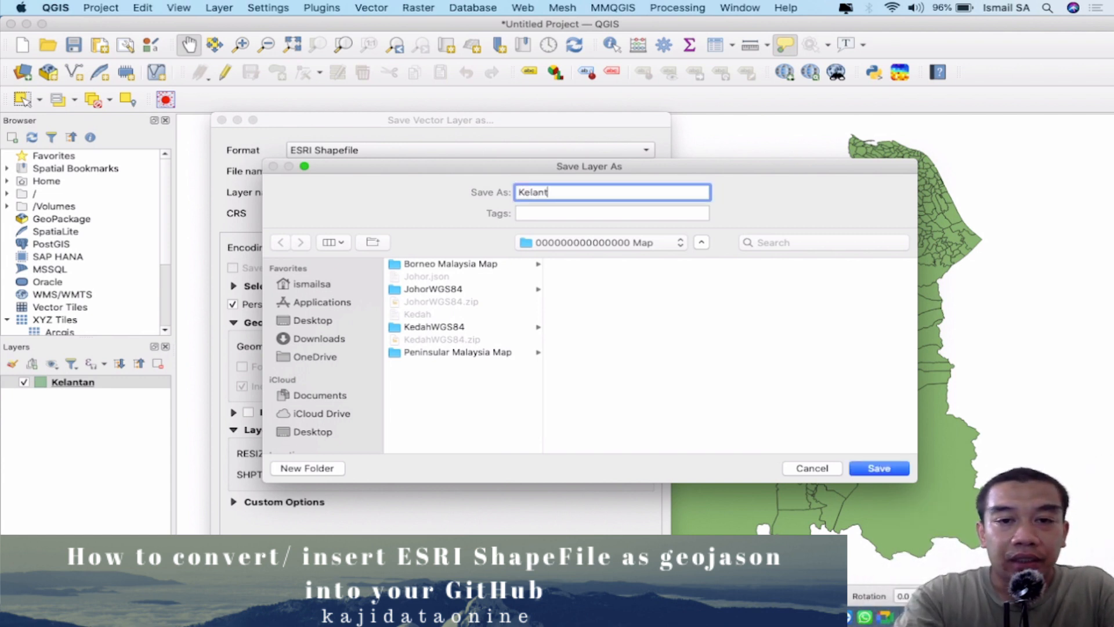
pyautogui.write('anWGS84')
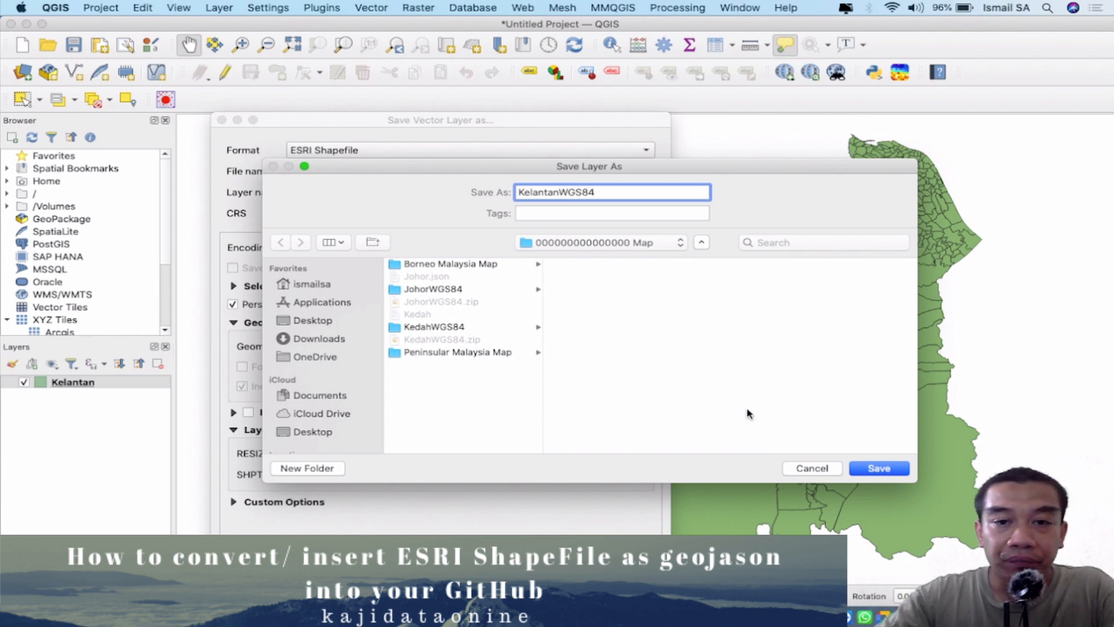
pyautogui.click(869, 467)
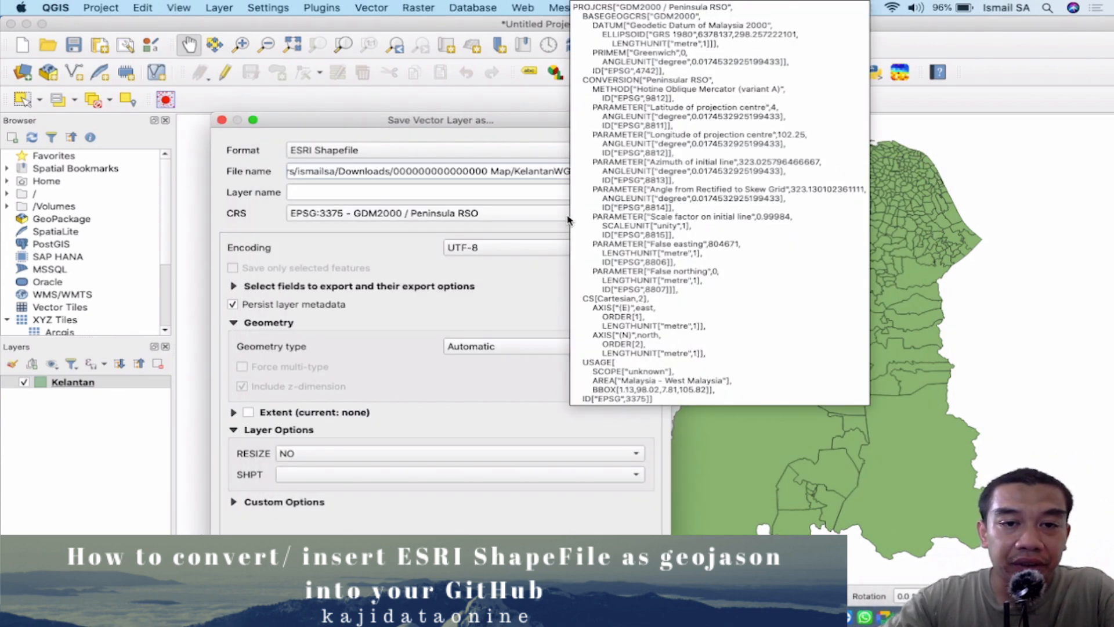
# Set the export's coordinate reference system to Default CRS: EPSG:4326 - WGS 84 and save the shapefile
pyautogui.click(552, 216)
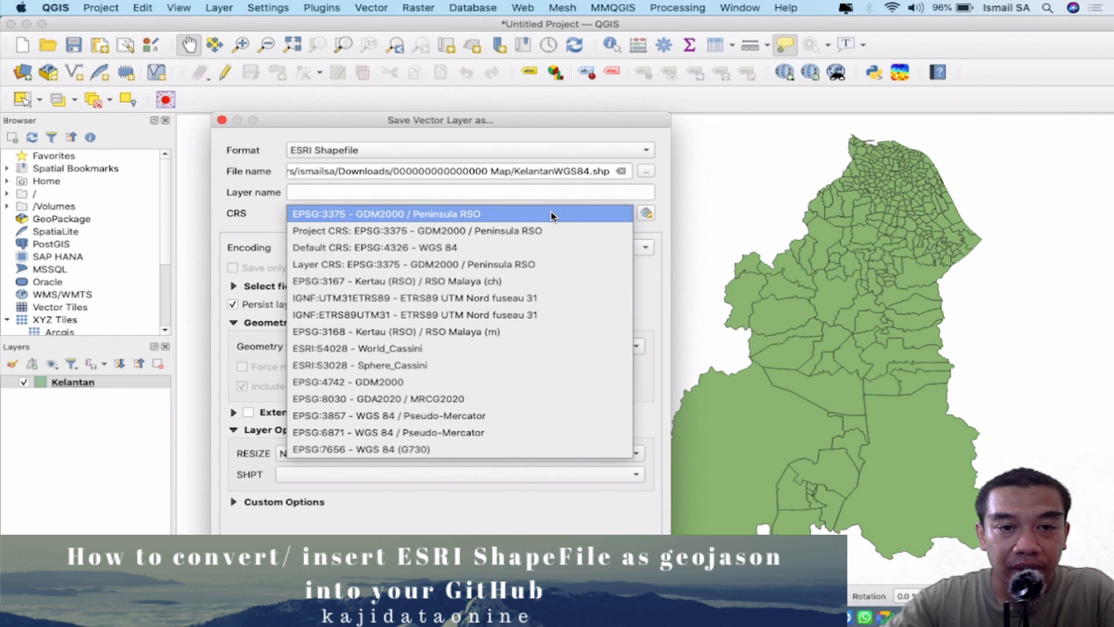
pyautogui.click(540, 248)
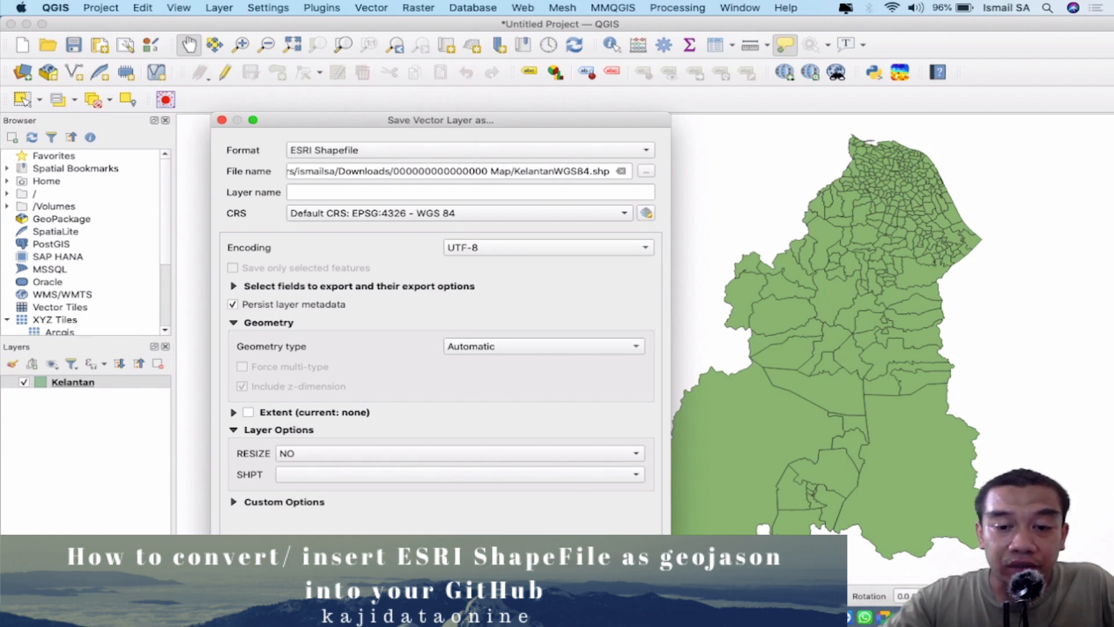
pyautogui.click(629, 581)
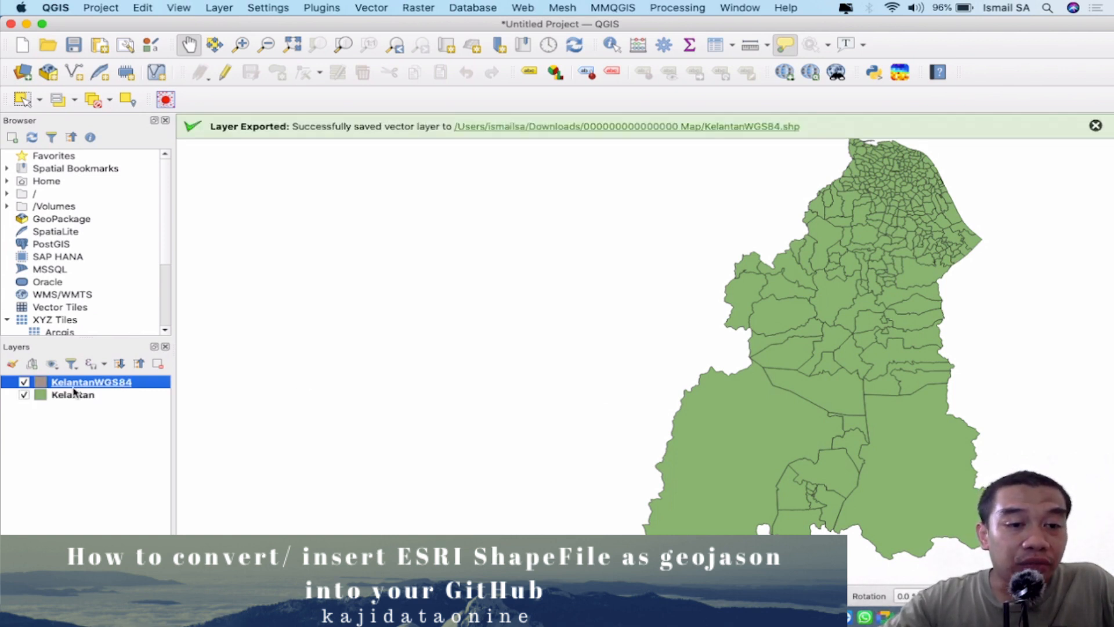
# Remove the original Kelantan layer from the project, keeping KelantanWGS84
pyautogui.click(72, 394)
pyautogui.rightClick(72, 394)
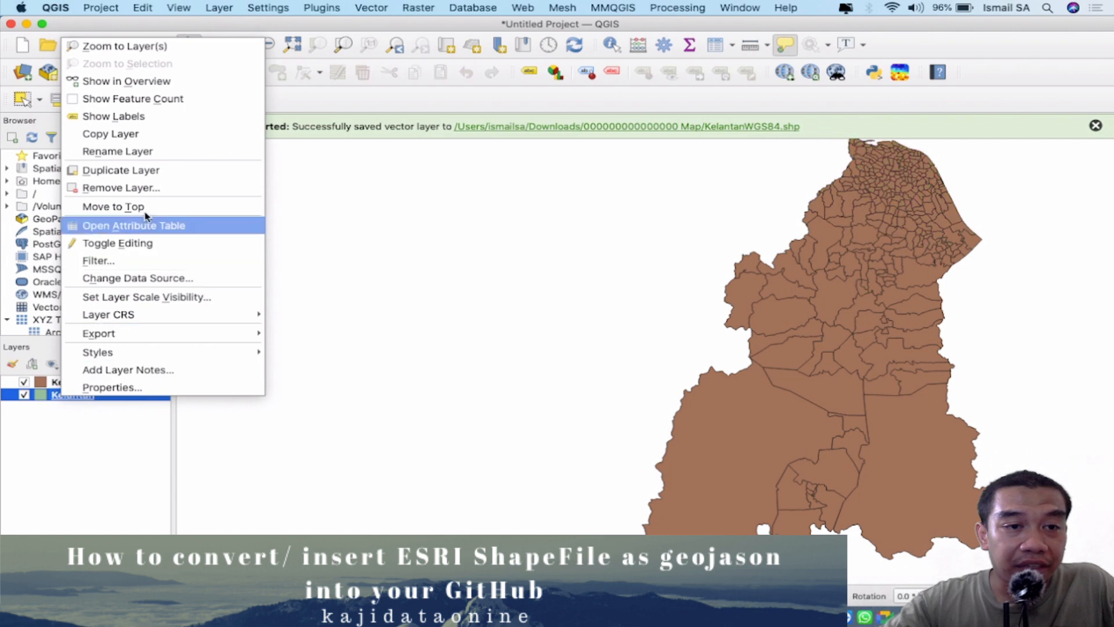
pyautogui.click(152, 187)
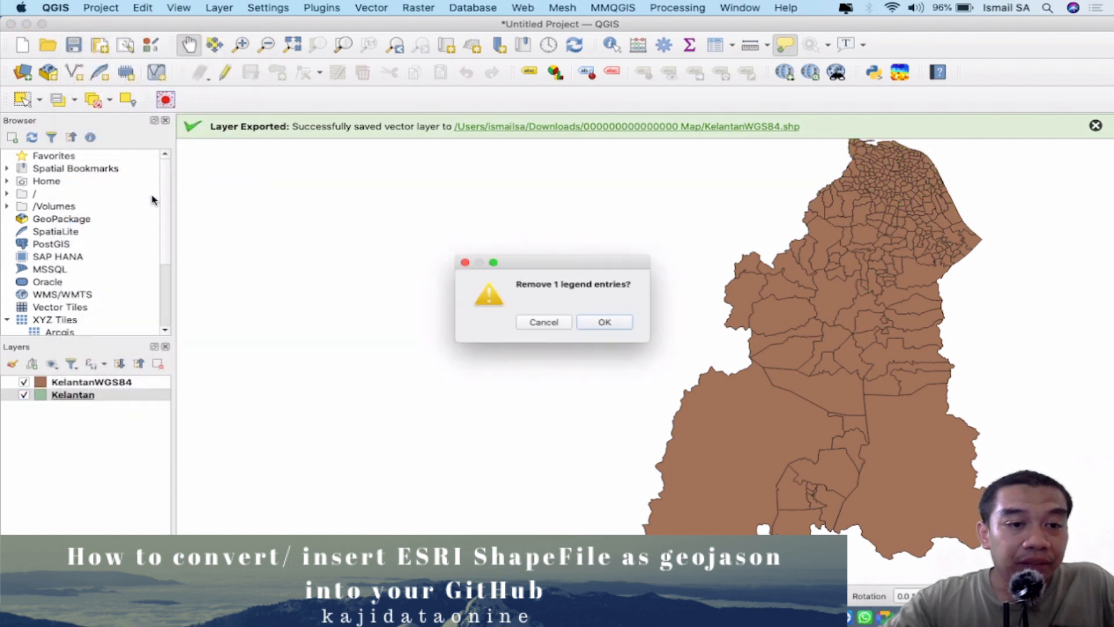
pyautogui.click(597, 332)
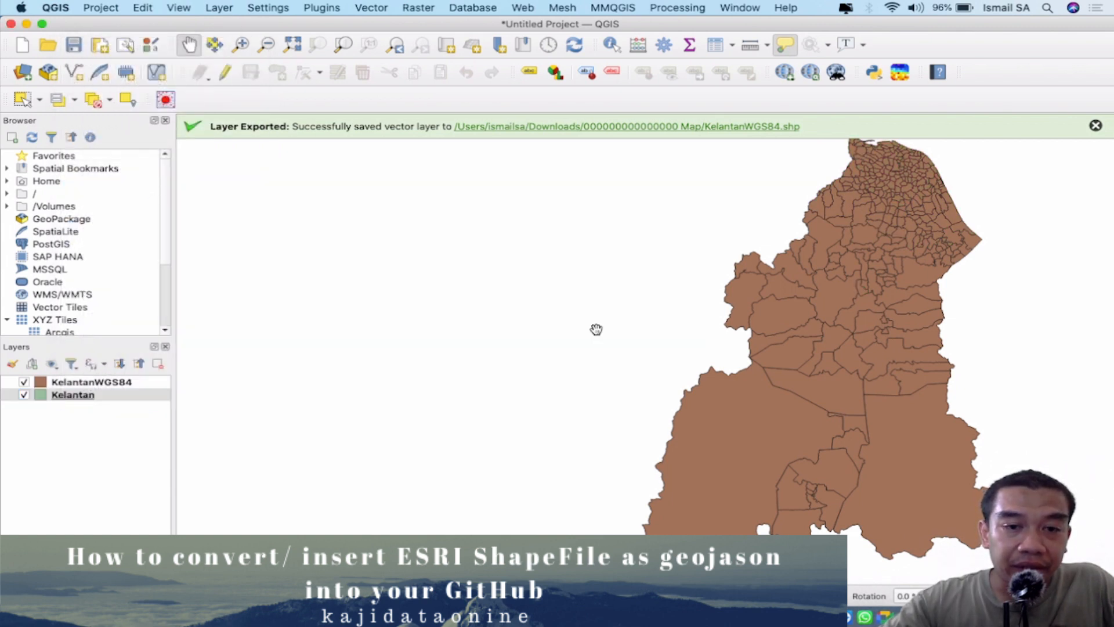
# Add the Google Satellite2021 XYZ tiles as a basemap beneath the KelantanWGS84 layer
pyautogui.scroll(-3, 110, 310)
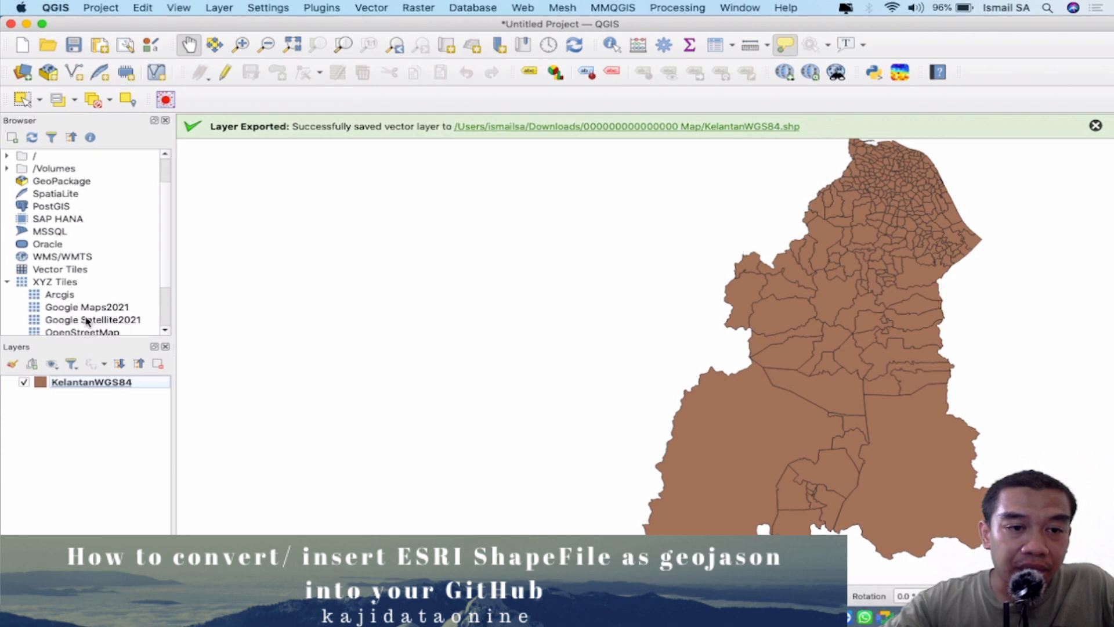
pyautogui.click(87, 320)
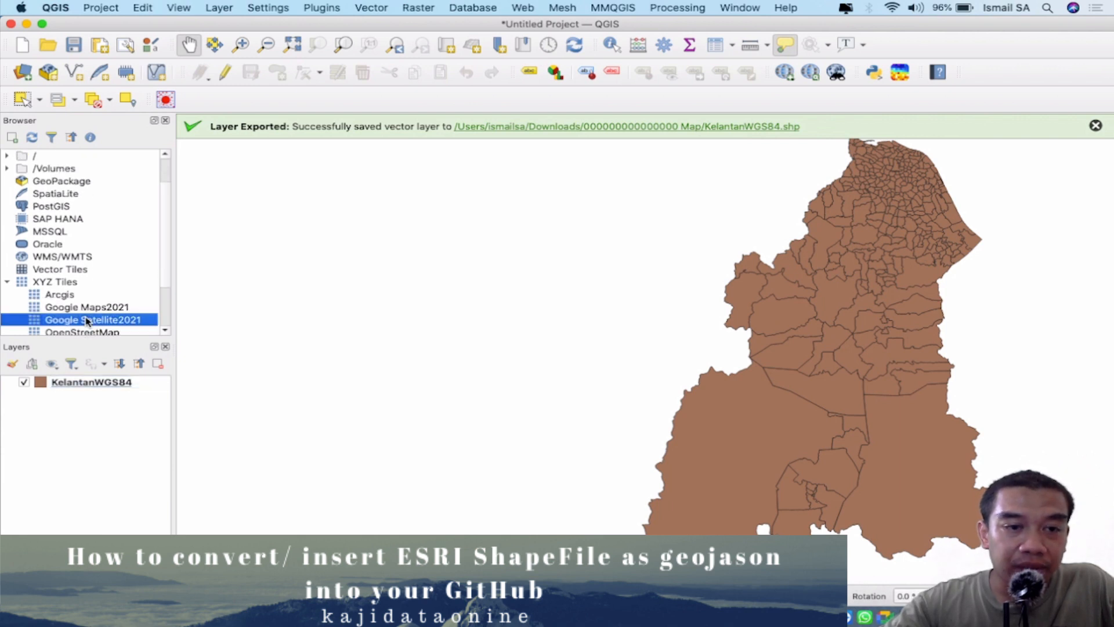
pyautogui.doubleClick(85, 321)
pyautogui.moveTo(73, 395); pyautogui.dragTo(70, 404)
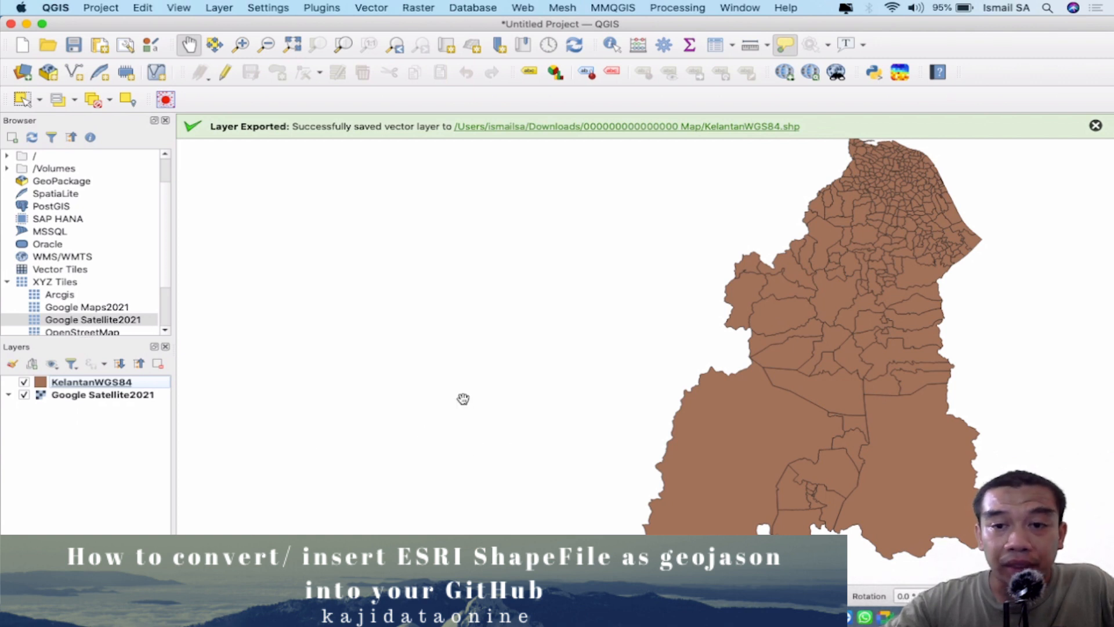
# Examine the KelantanWGS84 layer's attribute table, close it and check the layer's position over the satellite basemap
pyautogui.rightClick(126, 387)
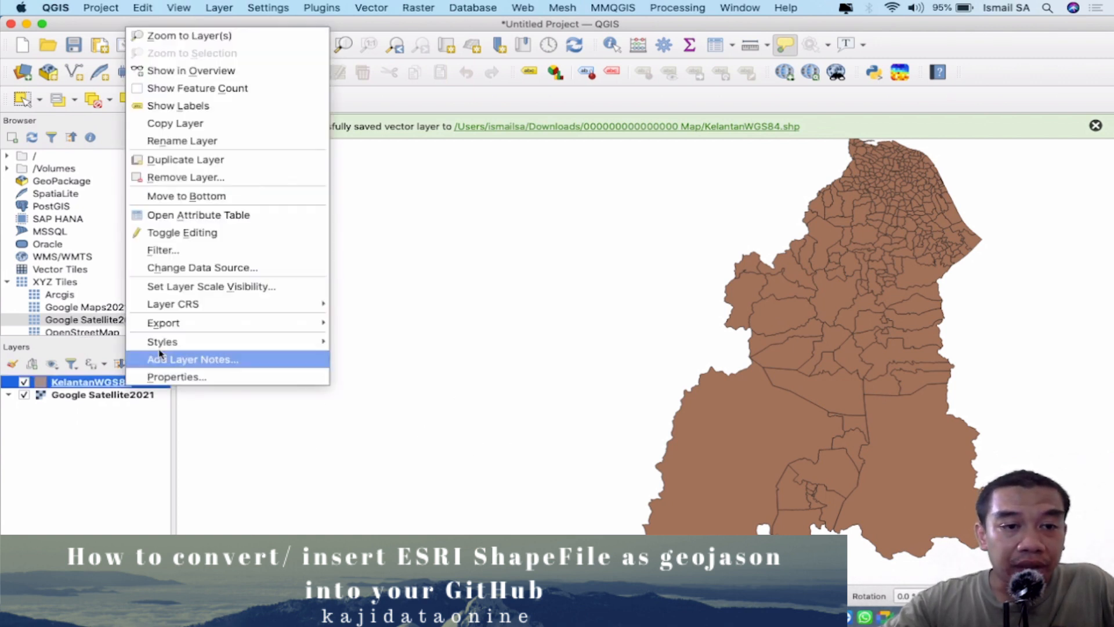
pyautogui.click(219, 219)
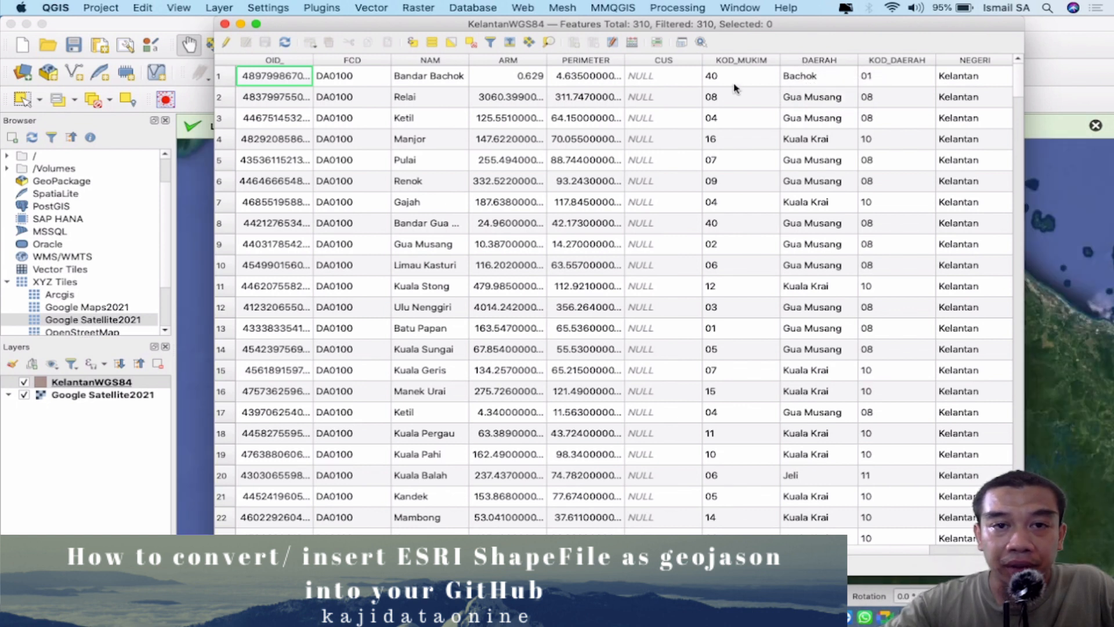
pyautogui.click(225, 24)
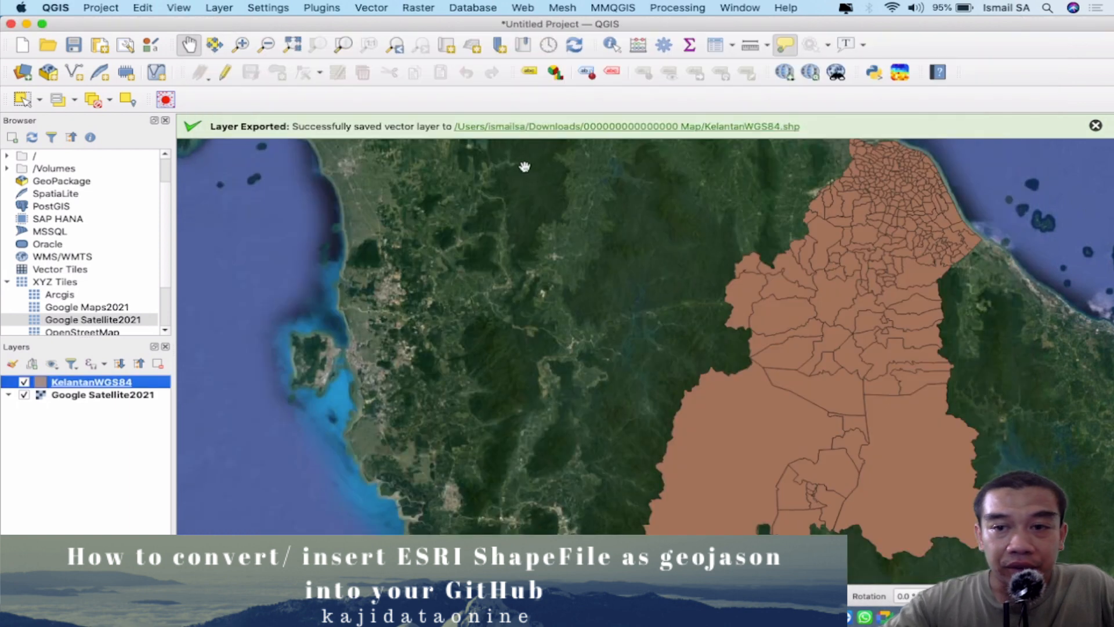
pyautogui.moveTo(671, 298); pyautogui.dragTo(506, 306)
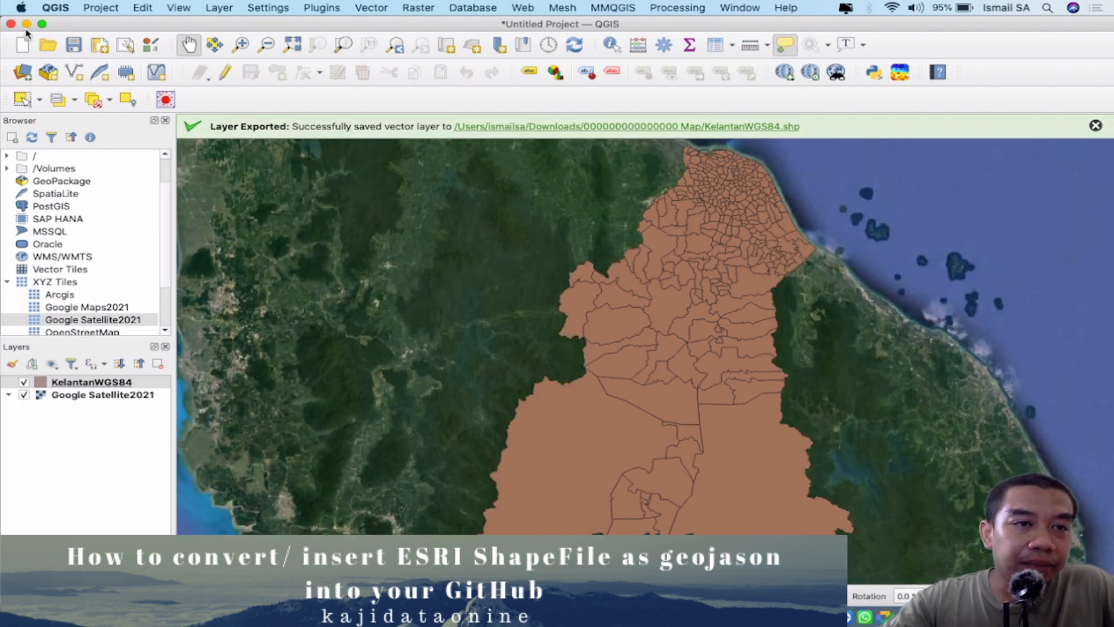
# Minimize the QGIS window, switch to Chrome and open a new browser tab
pyautogui.click(26, 24)
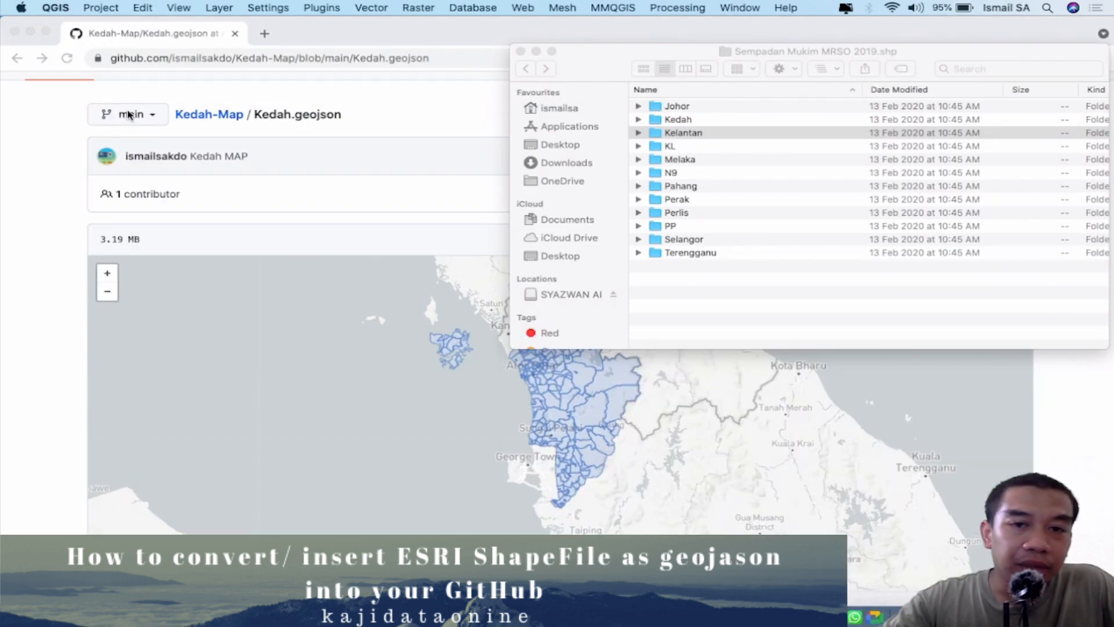
pyautogui.click(428, 118)
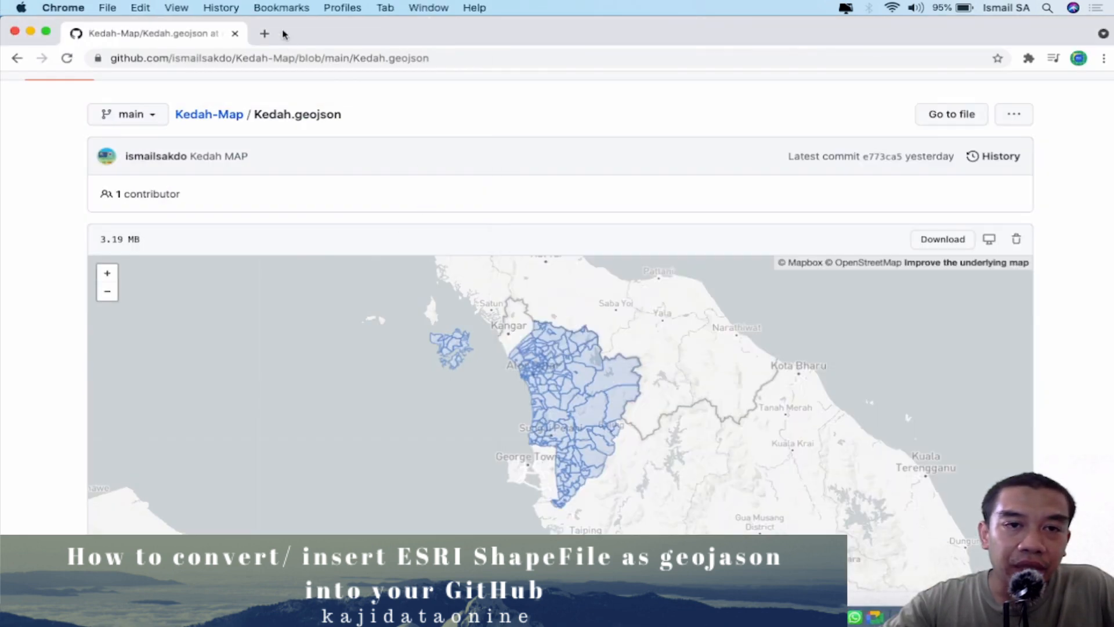
pyautogui.click(265, 34)
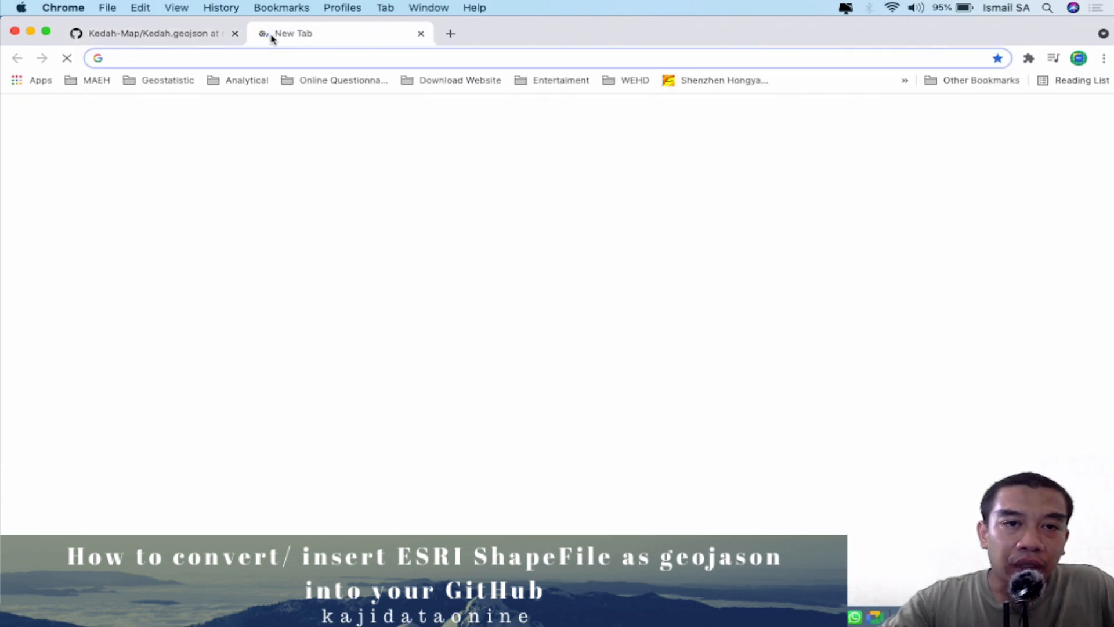
pyautogui.hotkey('ctrl', 'Up')
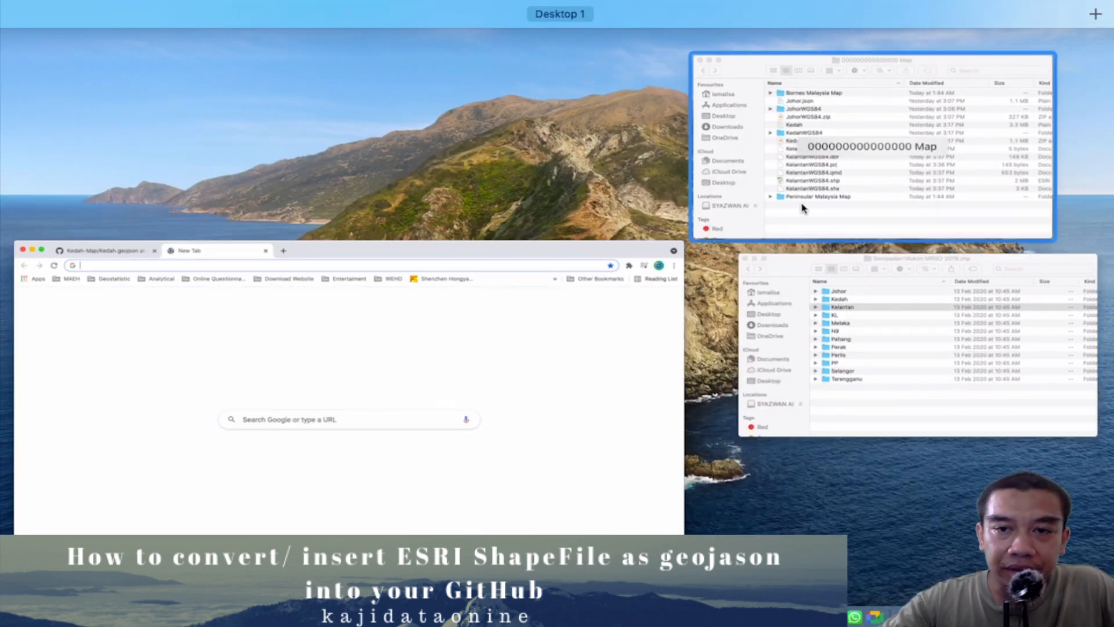
pyautogui.click(802, 208)
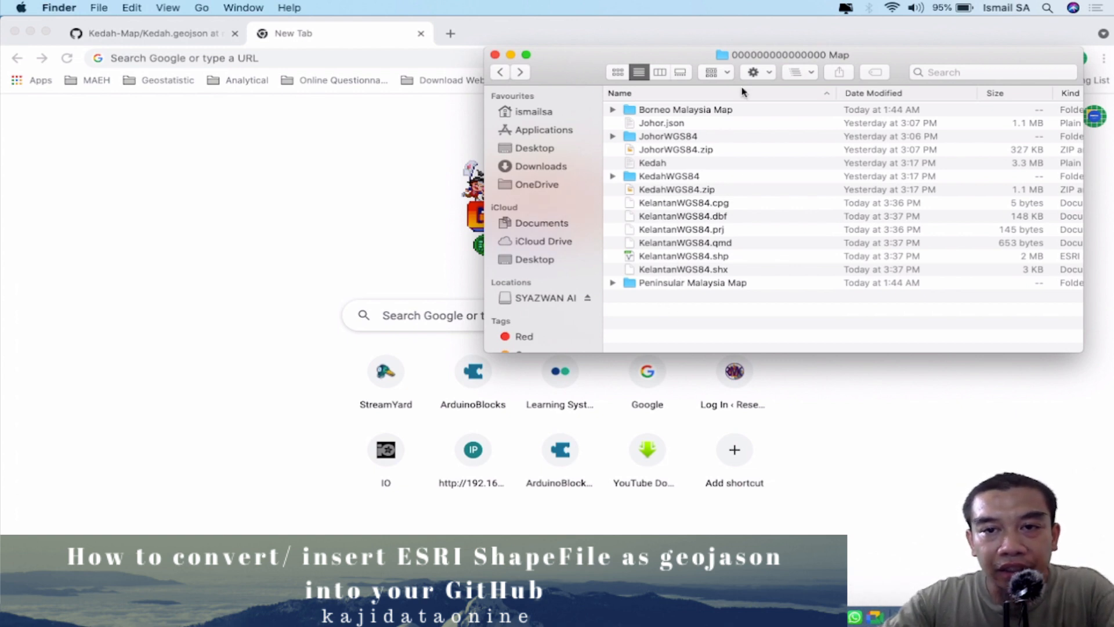
pyautogui.click(756, 72)
pyautogui.click(761, 87)
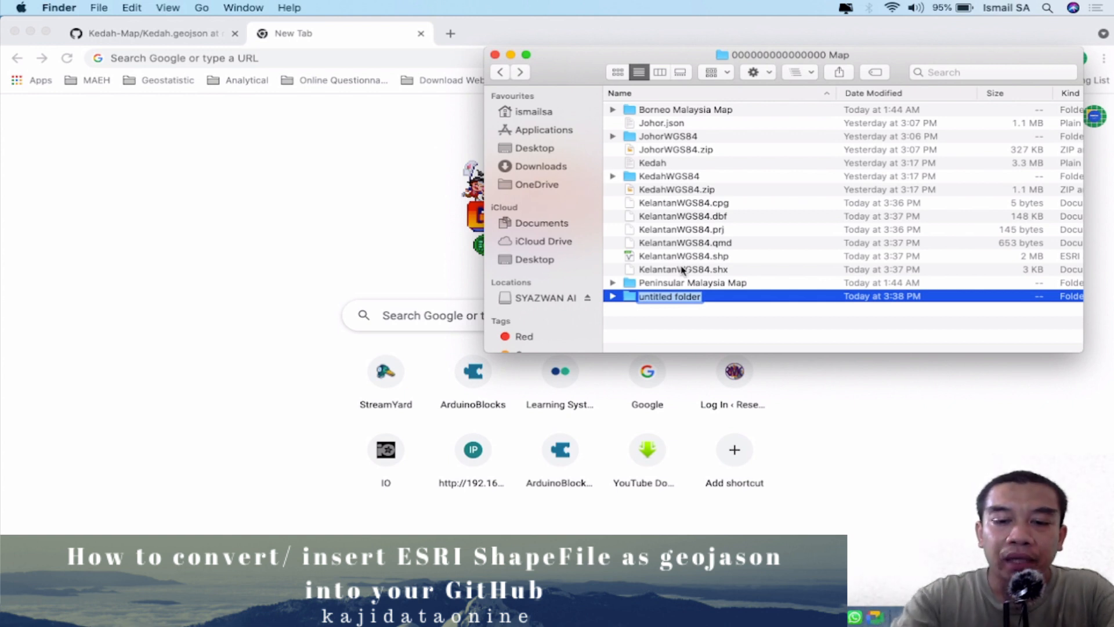
pyautogui.write('KelantanW')
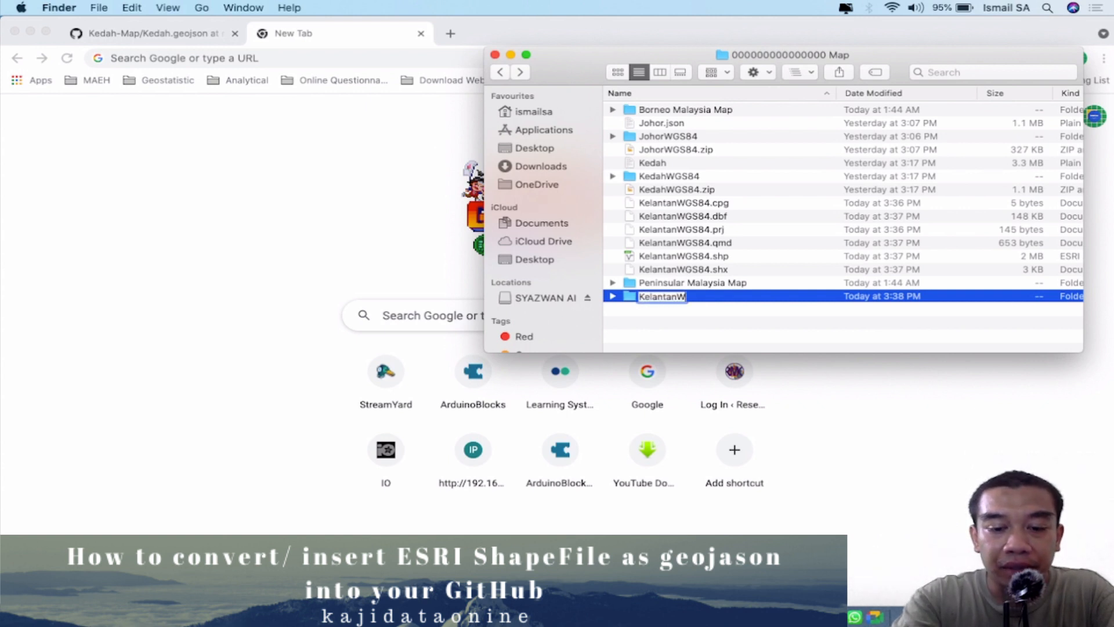
pyautogui.write('GS84')
pyautogui.press('Return')
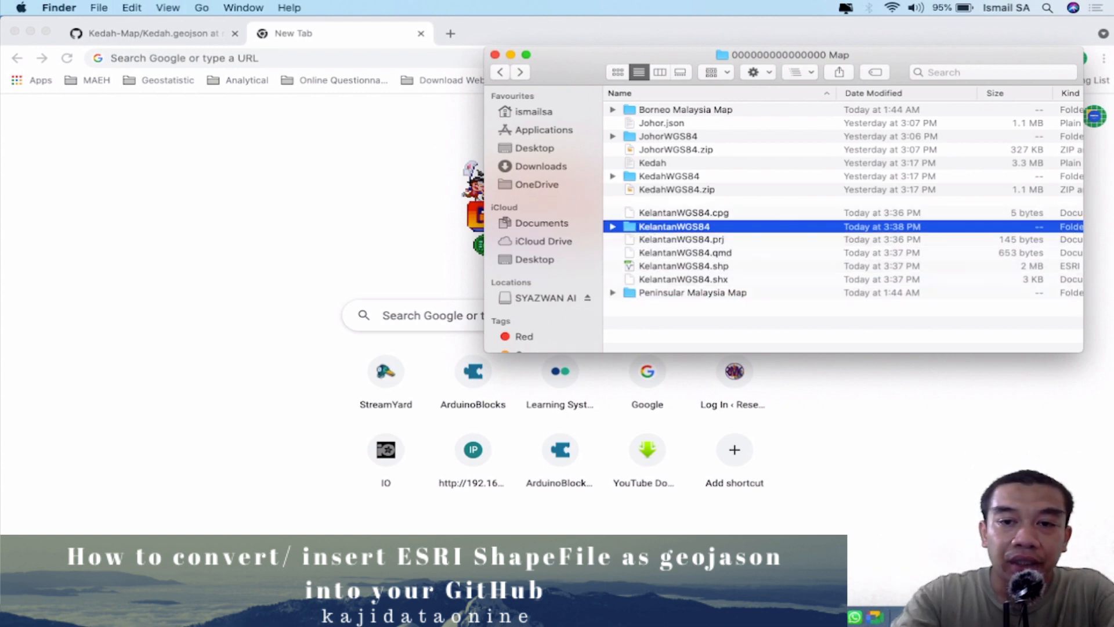
# Move all the KelantanWGS84 shapefile component files, from .cpg to .shx, into the KelantanWGS84 folder and check the folder's contents
pyautogui.click(715, 218)
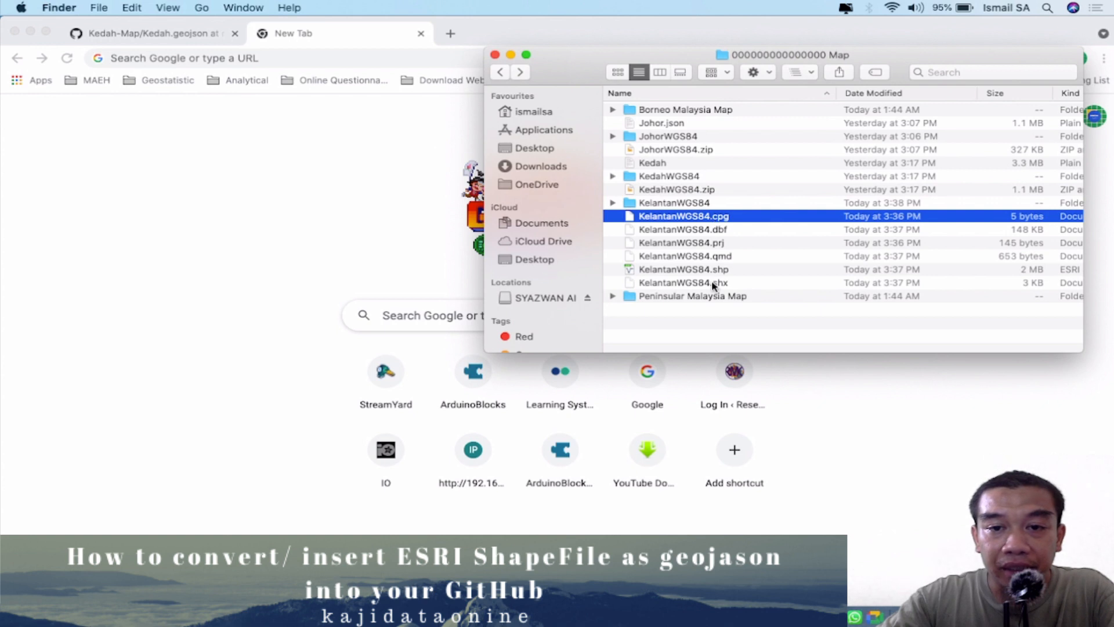
pyautogui.keyDown('shift'); pyautogui.click(715, 283); pyautogui.keyUp('shift')
pyautogui.moveTo(701, 231); pyautogui.dragTo(688, 207)
pyautogui.click(688, 205)
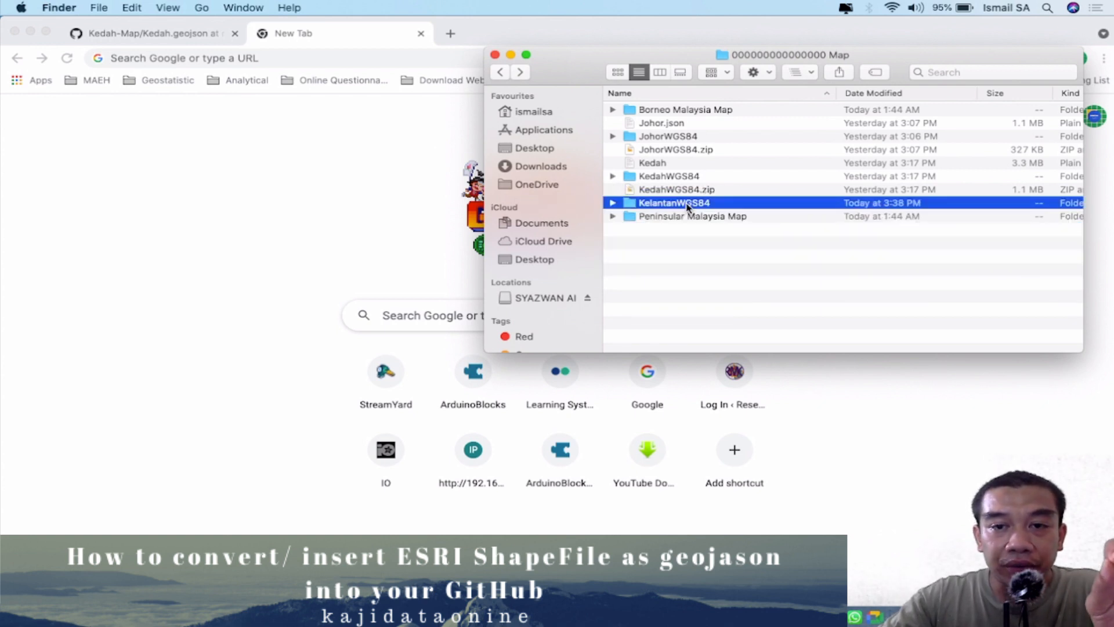
pyautogui.doubleClick(688, 204)
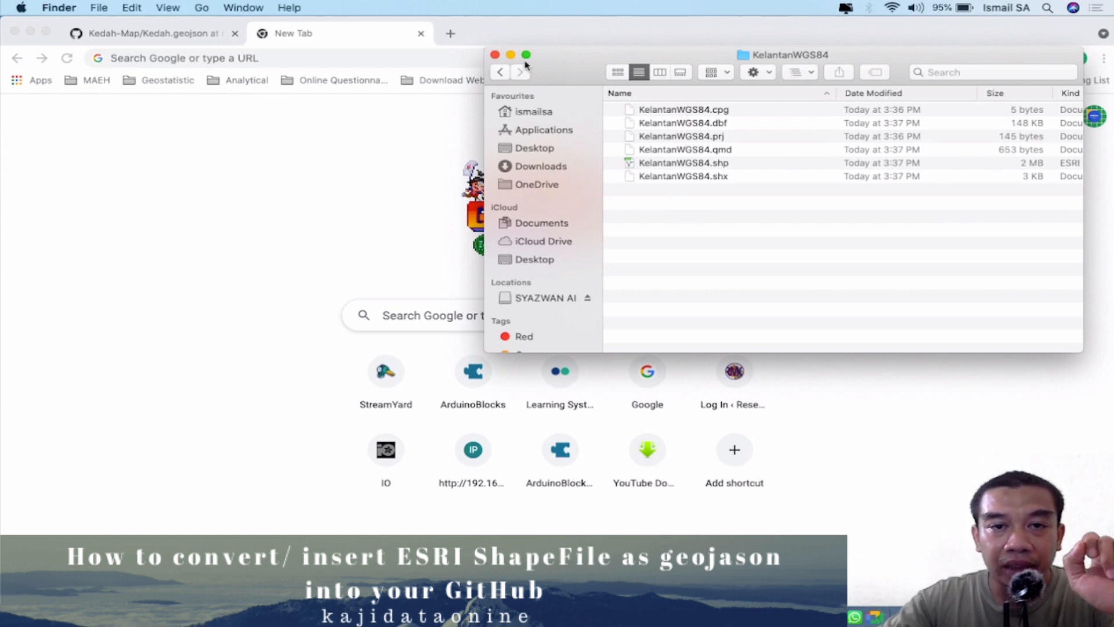
pyautogui.click(499, 72)
# Compress the KelantanWGS84 folder into a ZIP archive
pyautogui.click(667, 204)
pyautogui.rightClick(667, 205)
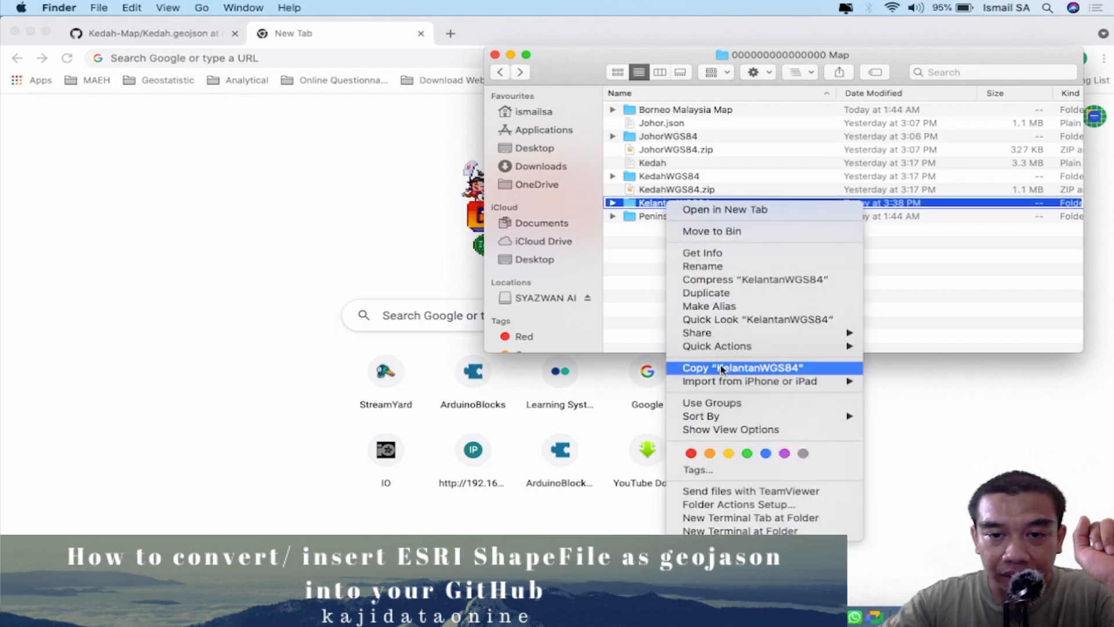
pyautogui.click(724, 281)
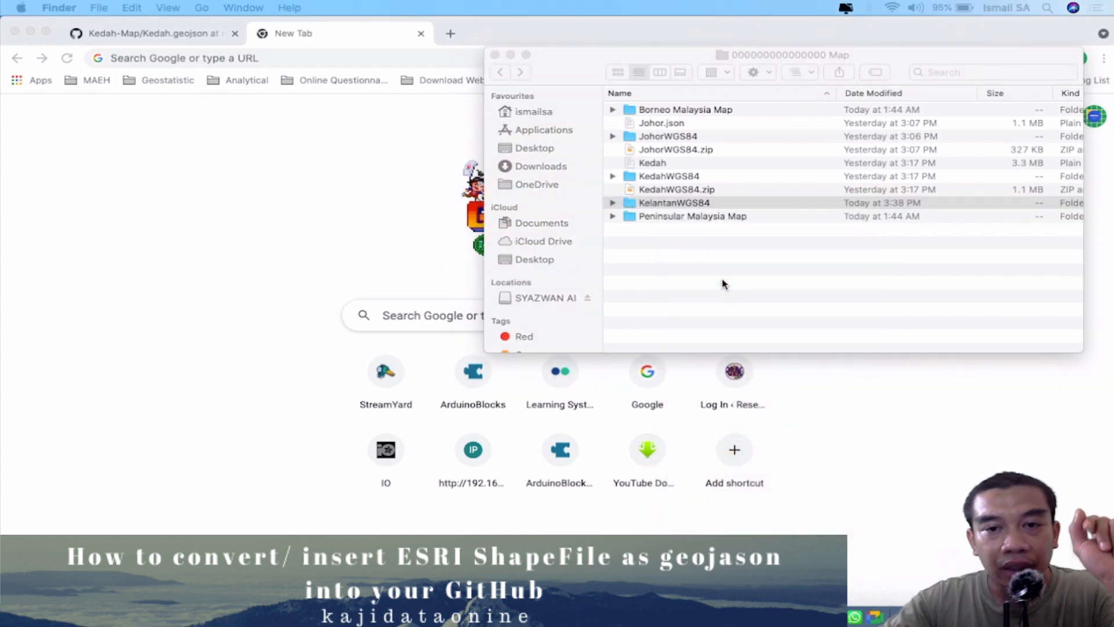
pyautogui.click(723, 283)
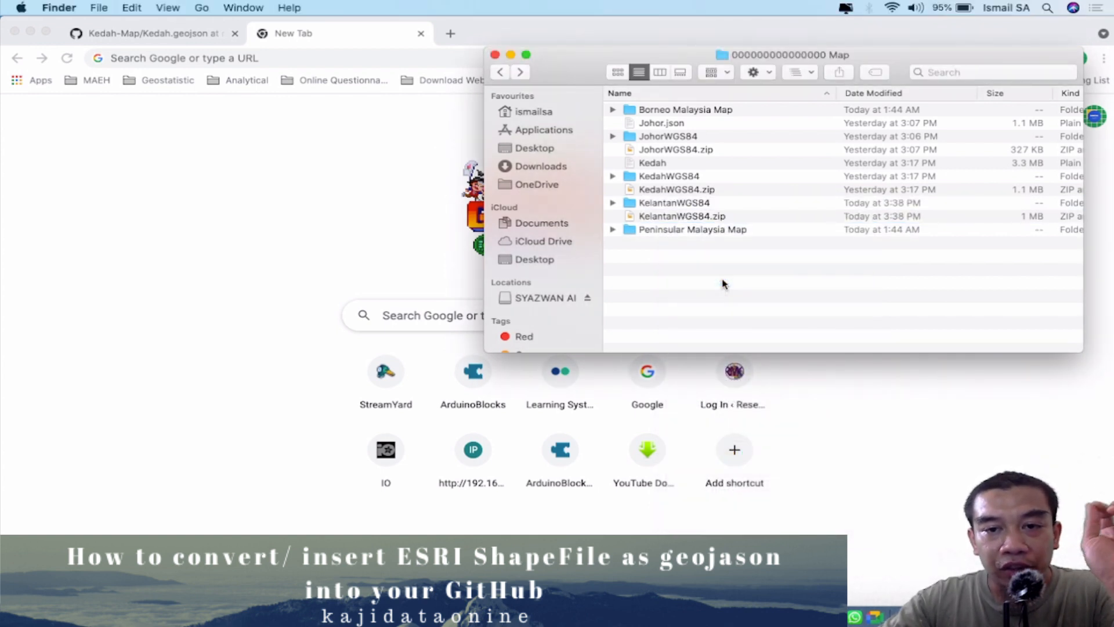
# Switch to Chrome, search the web for mapshaper and open the mapshaper.org site
pyautogui.click(708, 217)
pyautogui.click(462, 61)
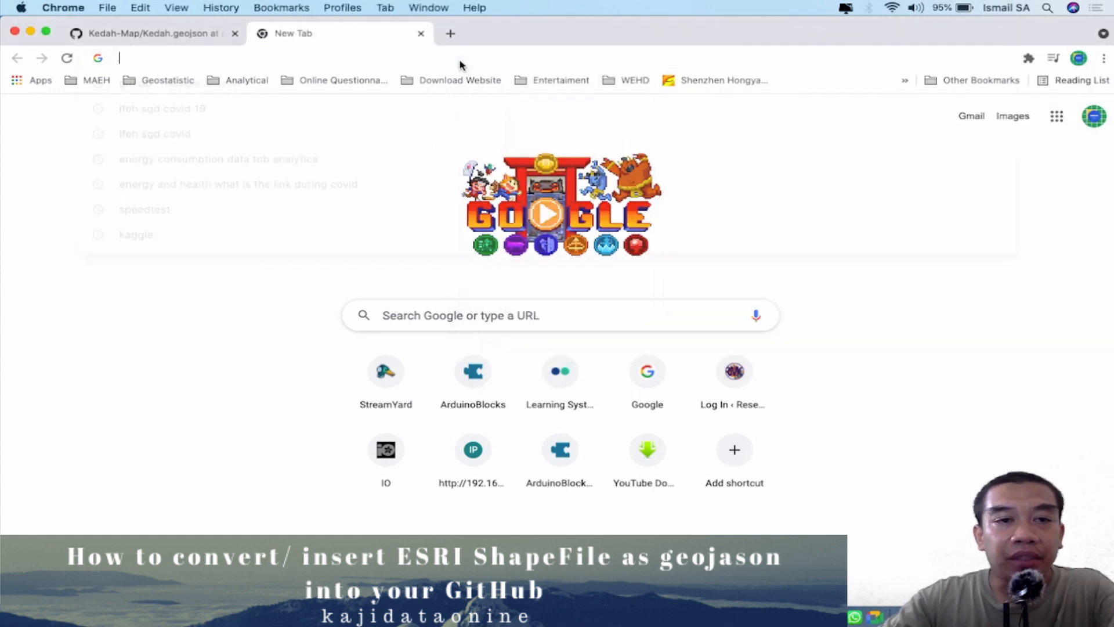
pyautogui.write('map')
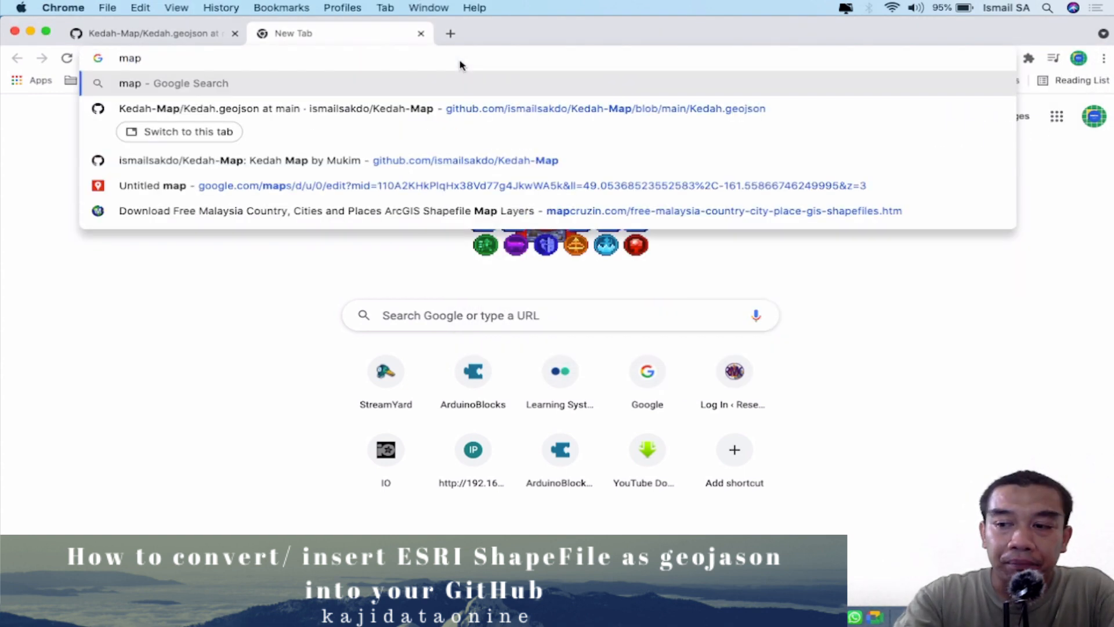
pyautogui.write('shaper')
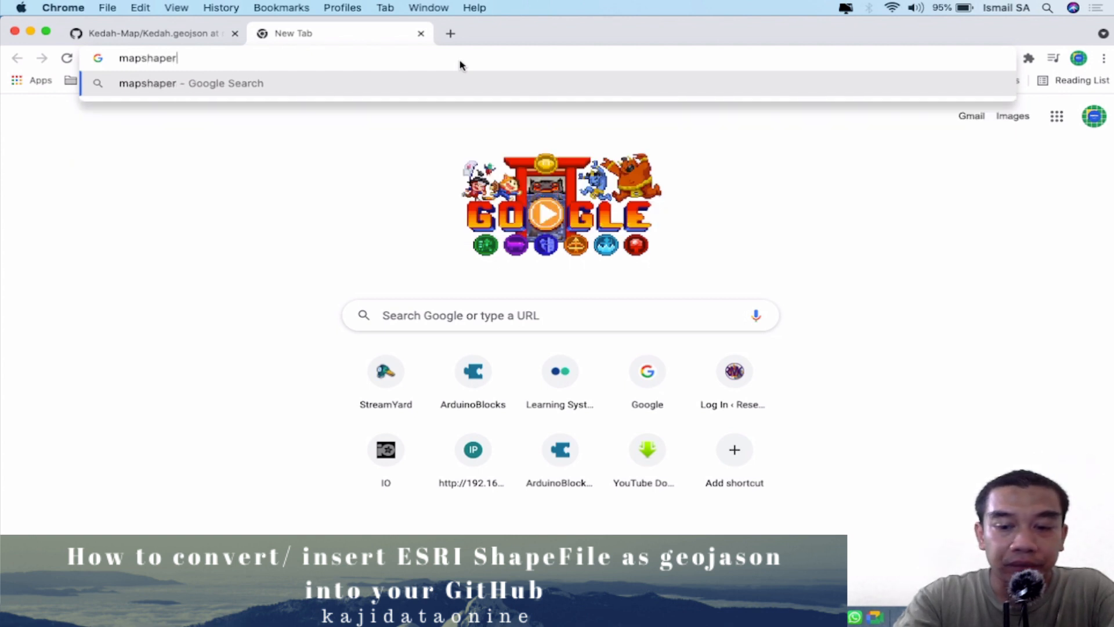
pyautogui.press('Return')
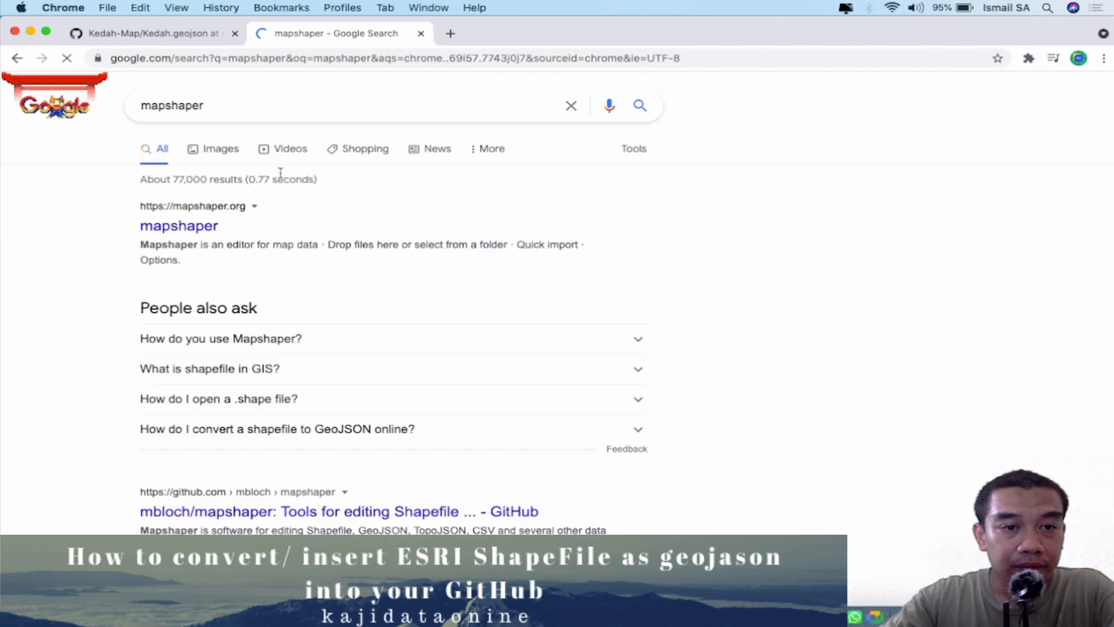
pyautogui.click(199, 232)
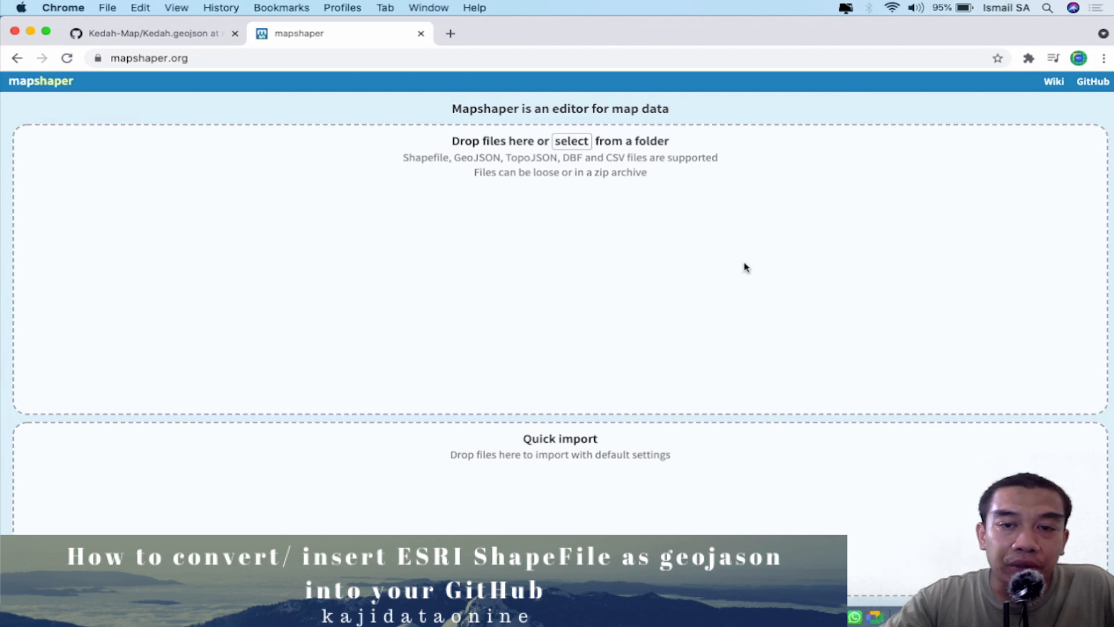
# Import KelantanWGS84.zip from the Finder map folder into Mapshaper with line intersection detection enabled
pyautogui.hotkey('ctrl', 'Up')
pyautogui.click(818, 203)
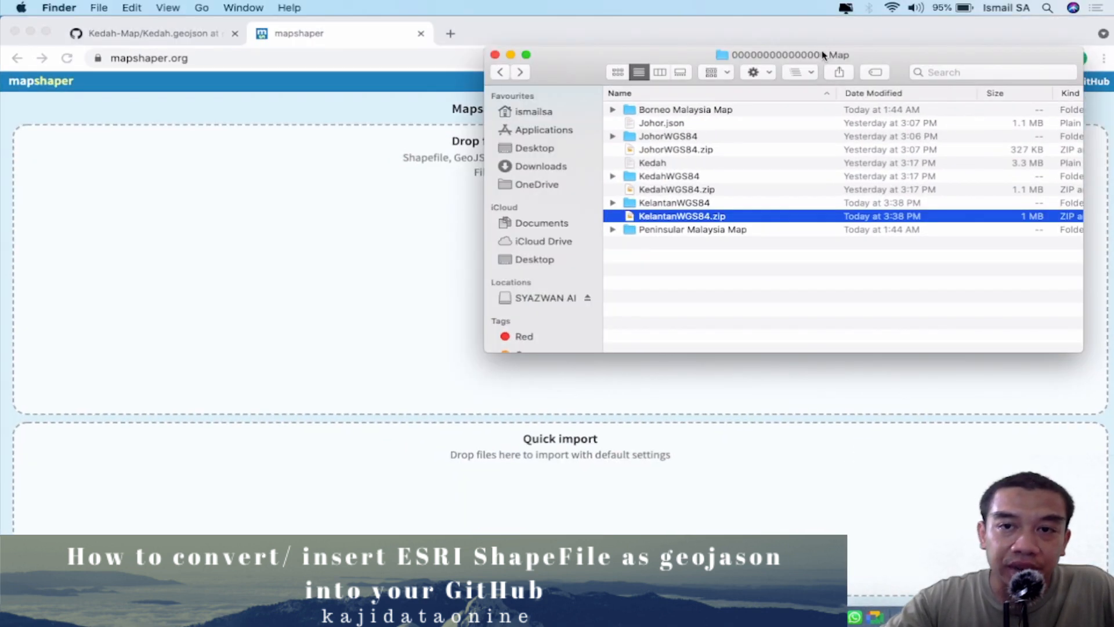
pyautogui.moveTo(827, 50); pyautogui.dragTo(891, 39)
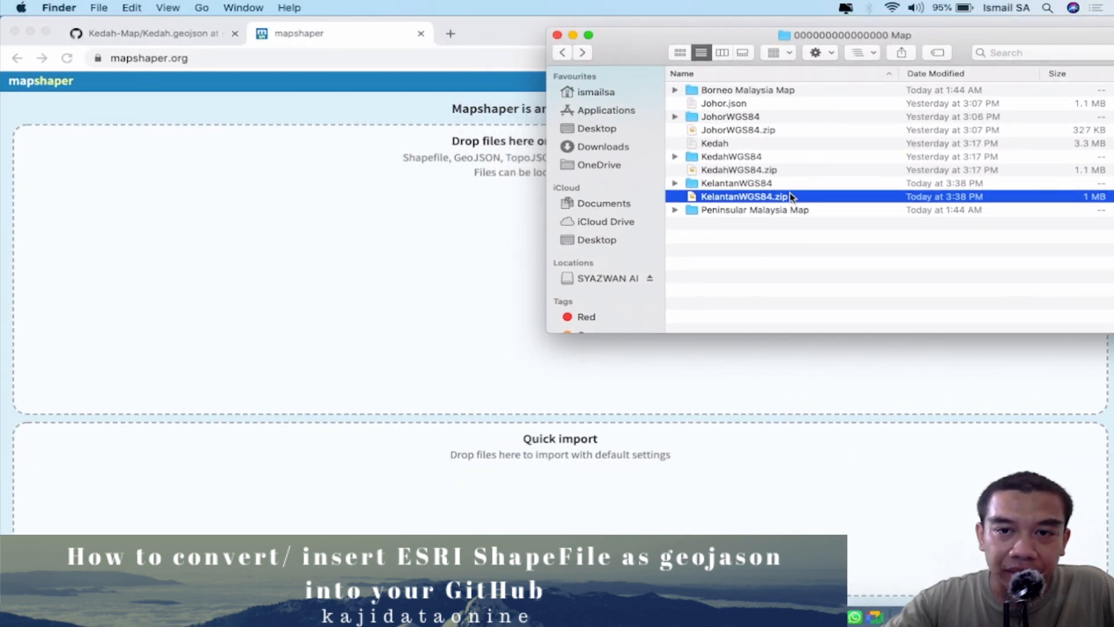
pyautogui.moveTo(784, 197); pyautogui.dragTo(473, 277)
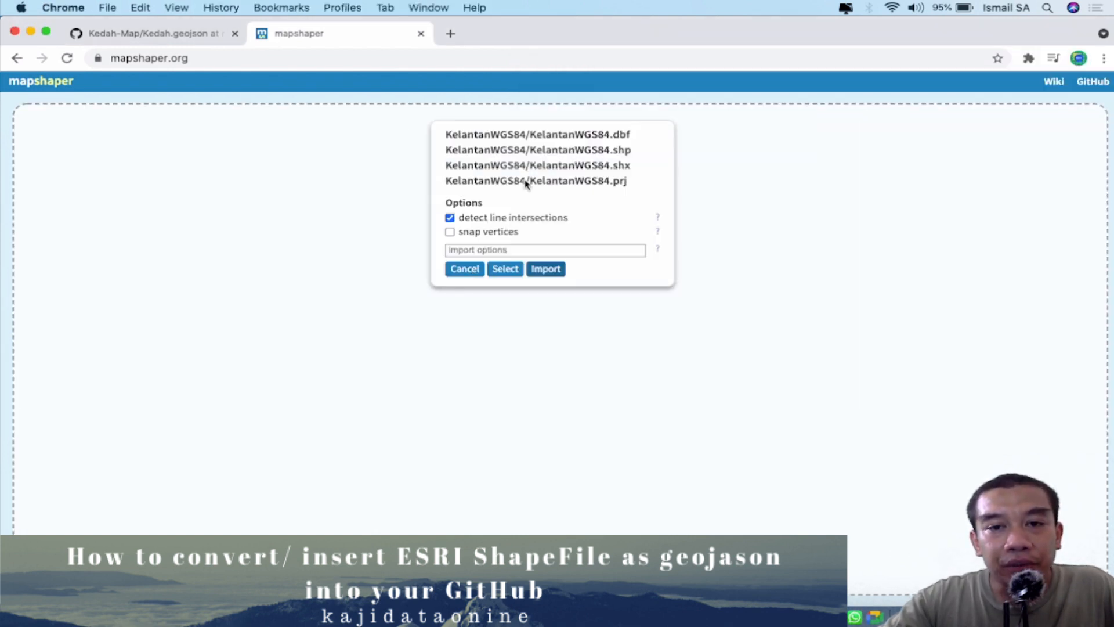
pyautogui.click(540, 269)
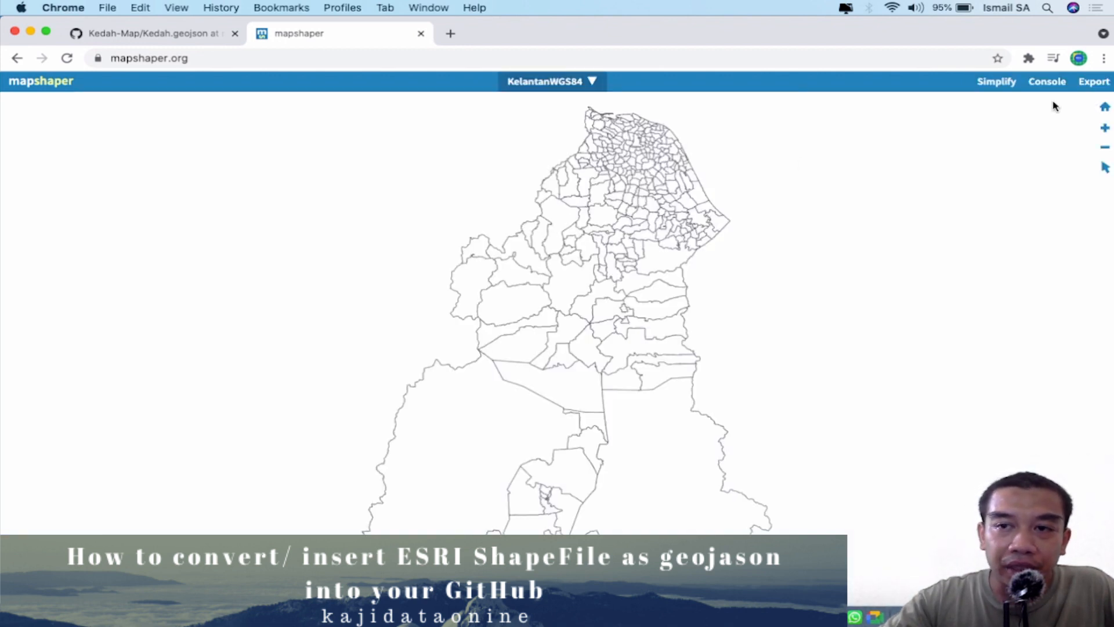
# Export the KelantanWGS84 layer as GeoJSON and reveal the downloaded file in Finder
pyautogui.click(1090, 87)
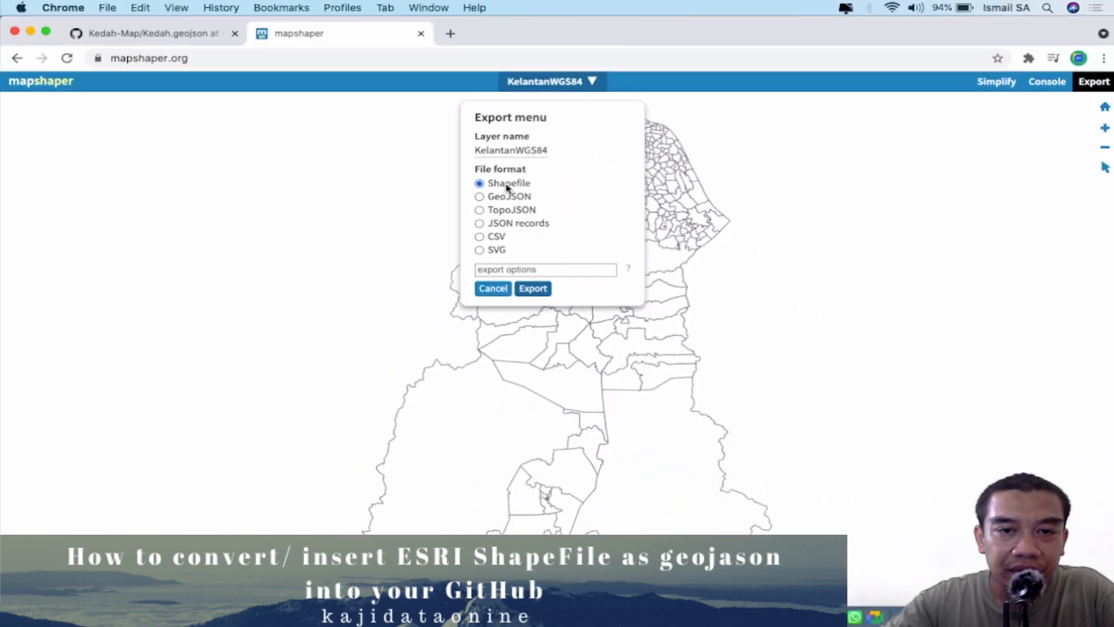
pyautogui.click(537, 292)
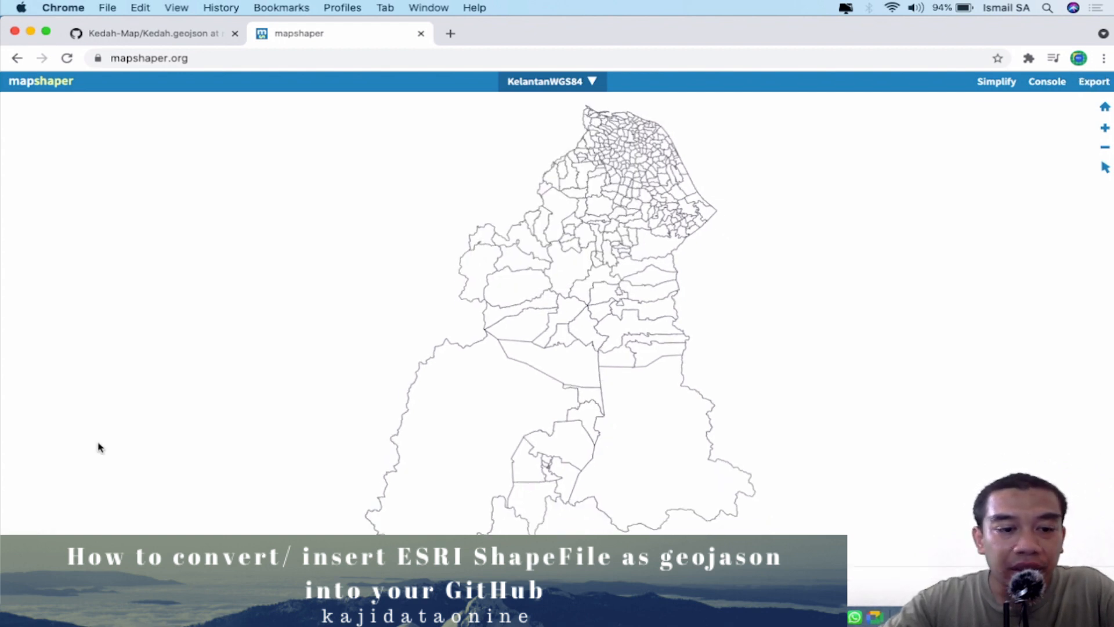
pyautogui.click(174, 591)
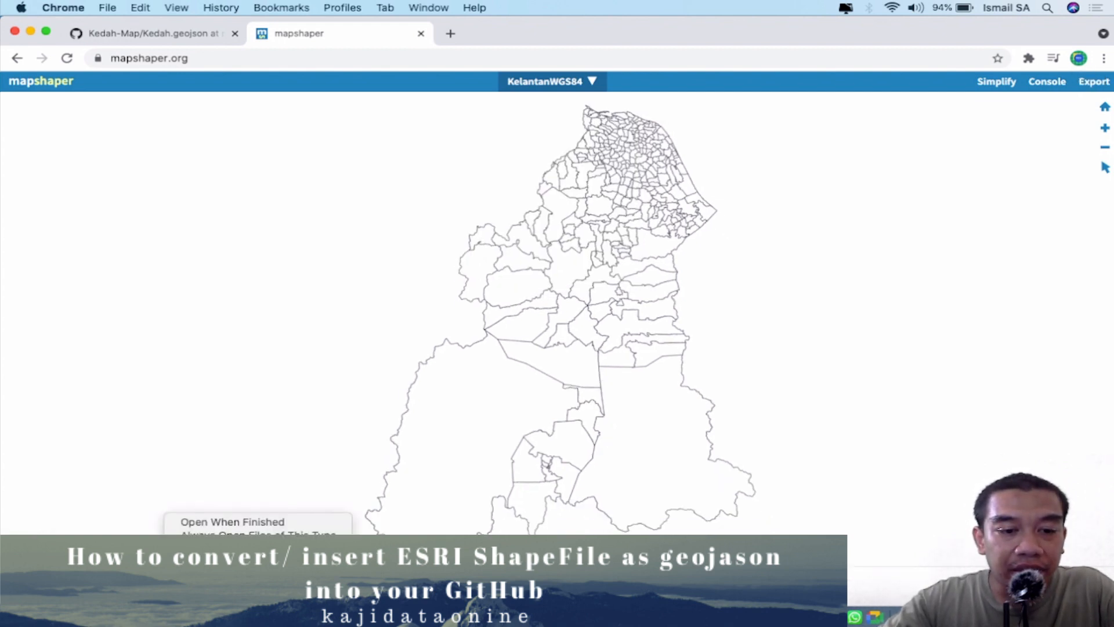
pyautogui.click(213, 557)
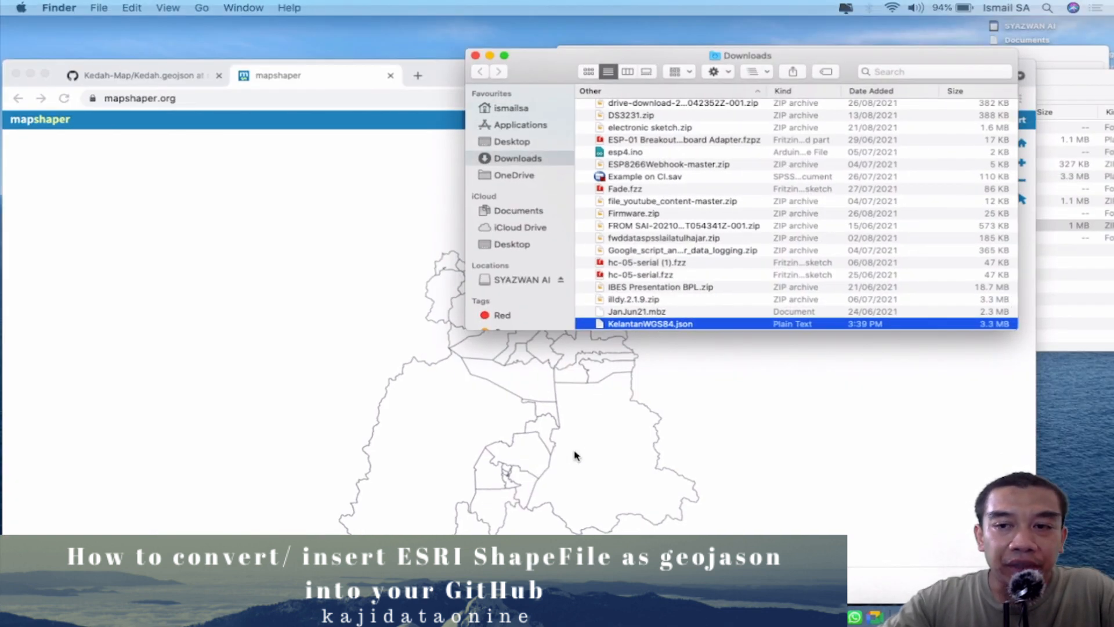
pyautogui.hotkey('ctrl', 'Up')
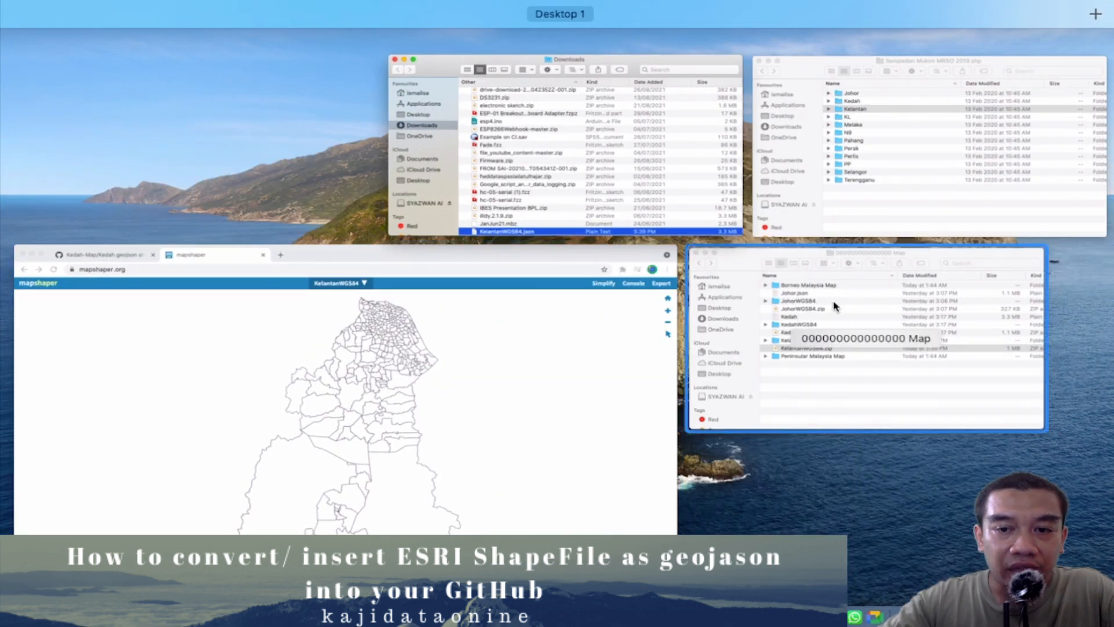
pyautogui.click(679, 155)
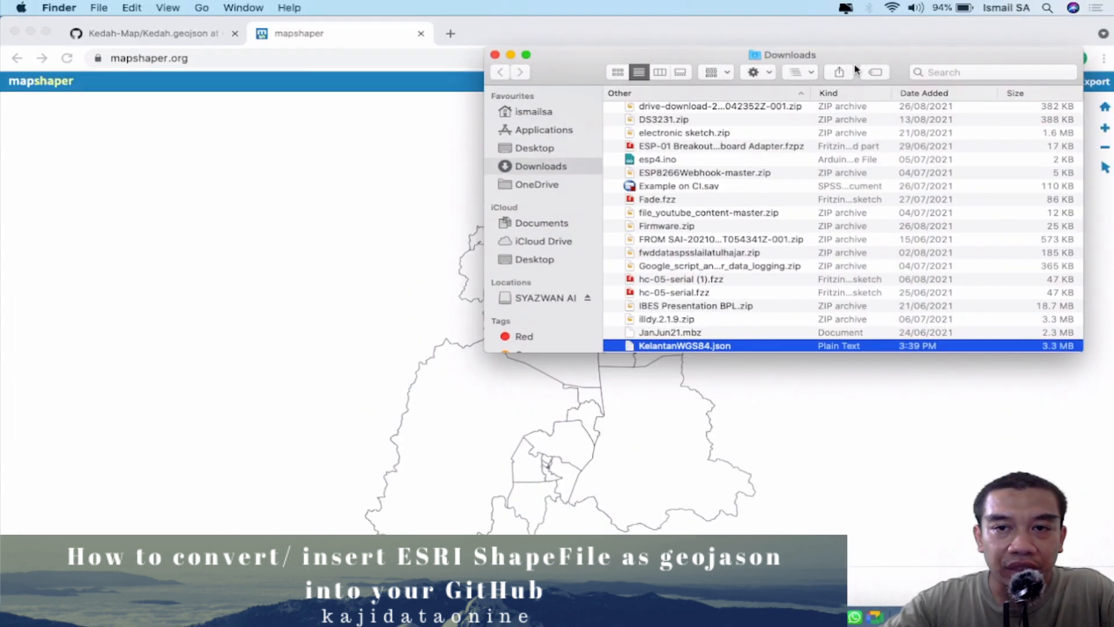
pyautogui.moveTo(856, 68); pyautogui.dragTo(521, 71)
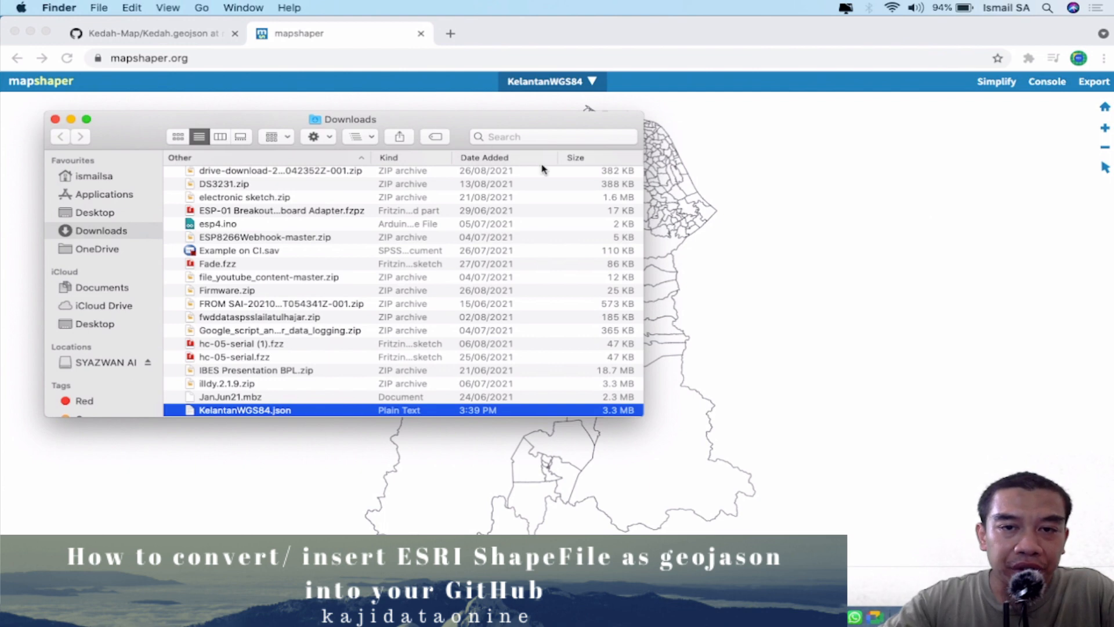
pyautogui.hotkey('ctrl', 'Up')
pyautogui.click(659, 192)
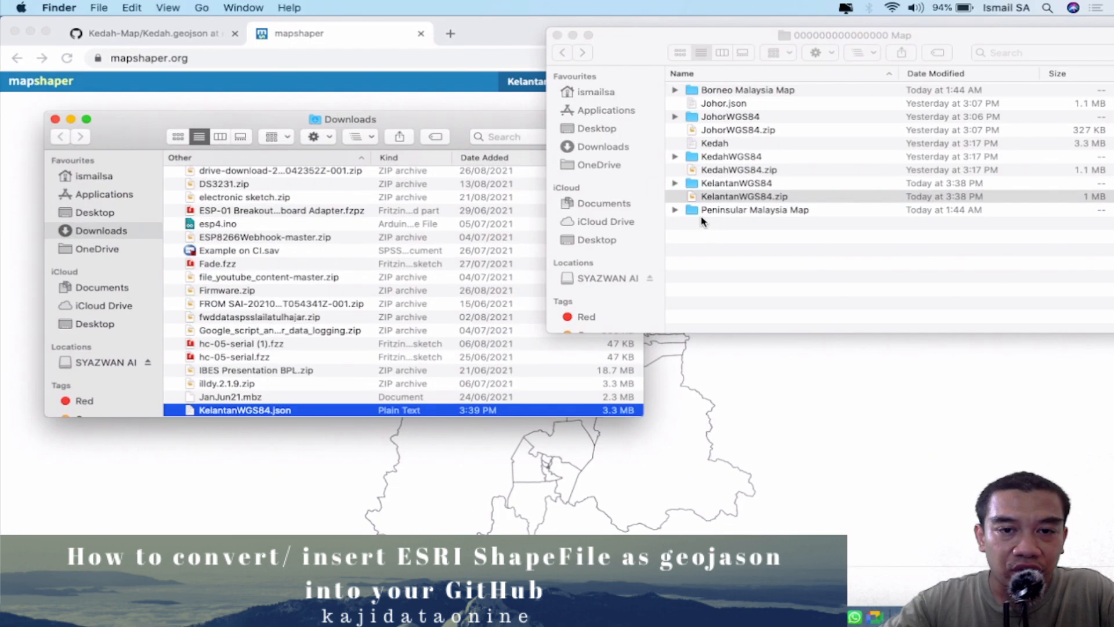
pyautogui.moveTo(515, 412); pyautogui.dragTo(821, 275)
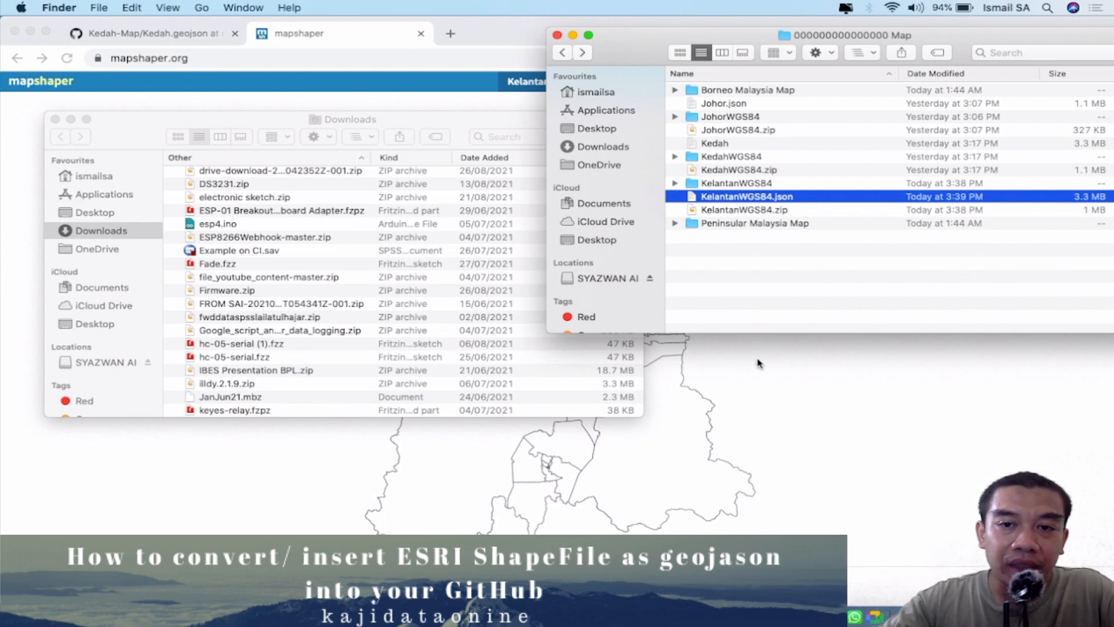
# Return to GitHub in Chrome, open the account's repository list and start a new repository
pyautogui.click(773, 384)
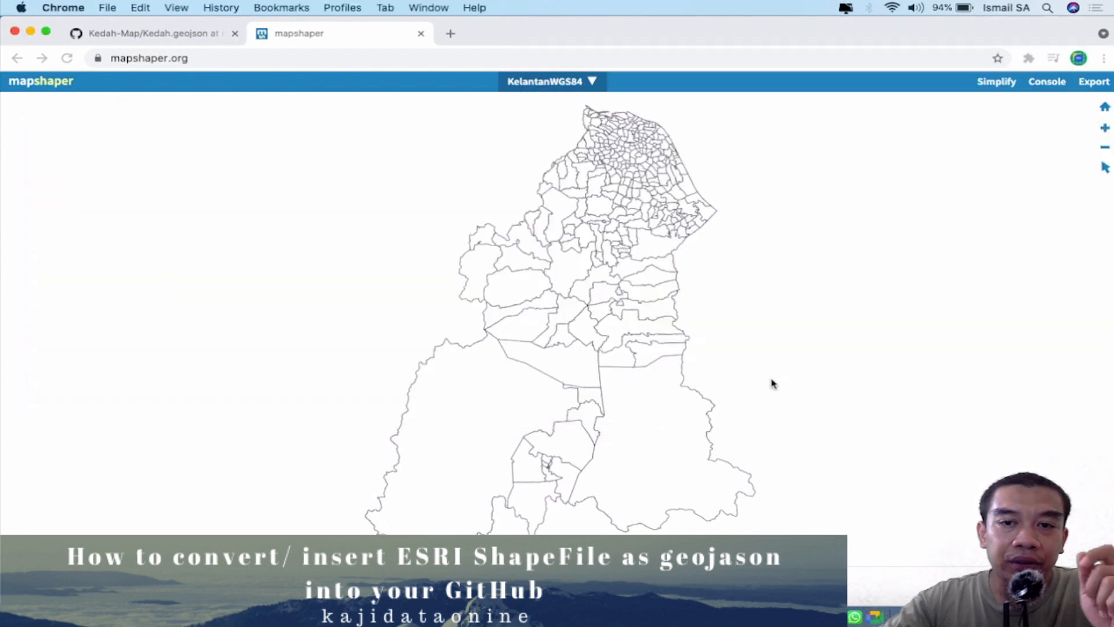
pyautogui.click(200, 36)
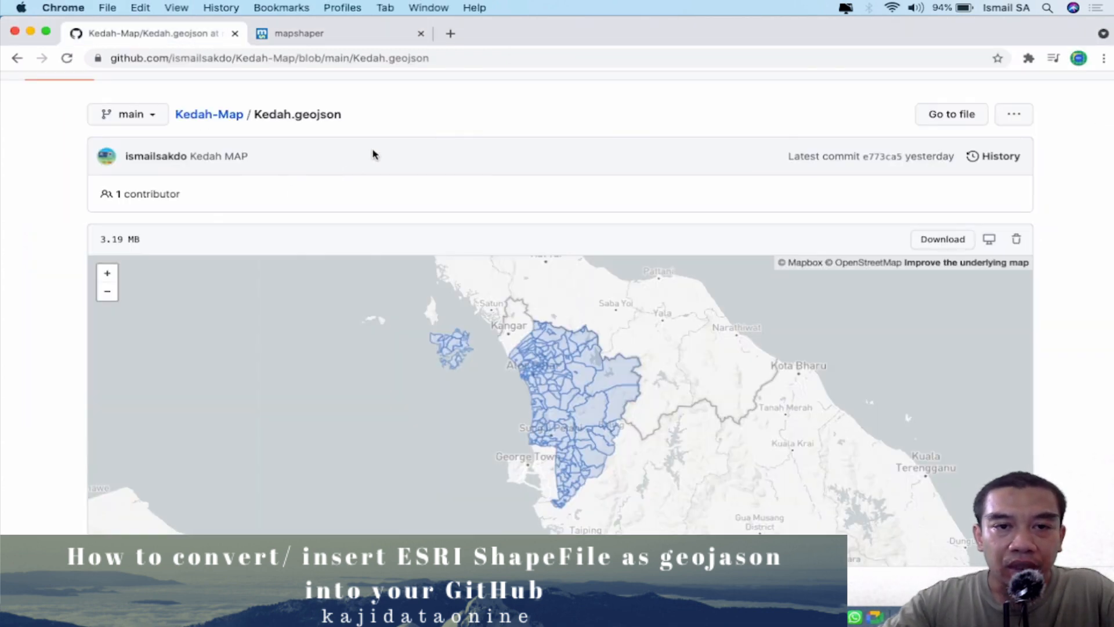
pyautogui.scroll(4, 453, 112)
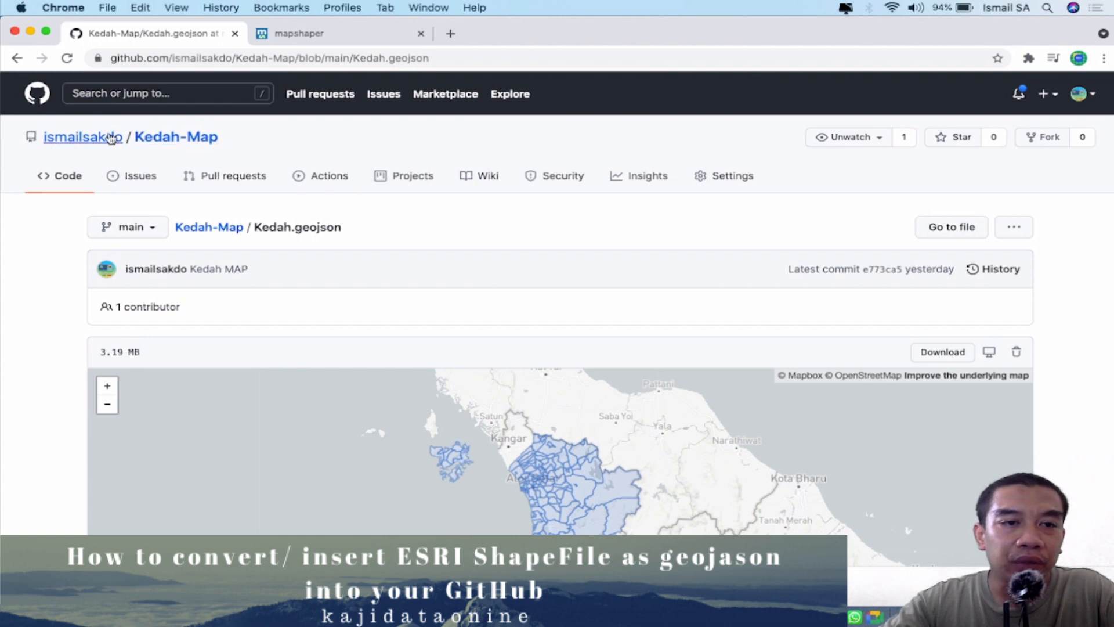
pyautogui.moveTo(110, 138)
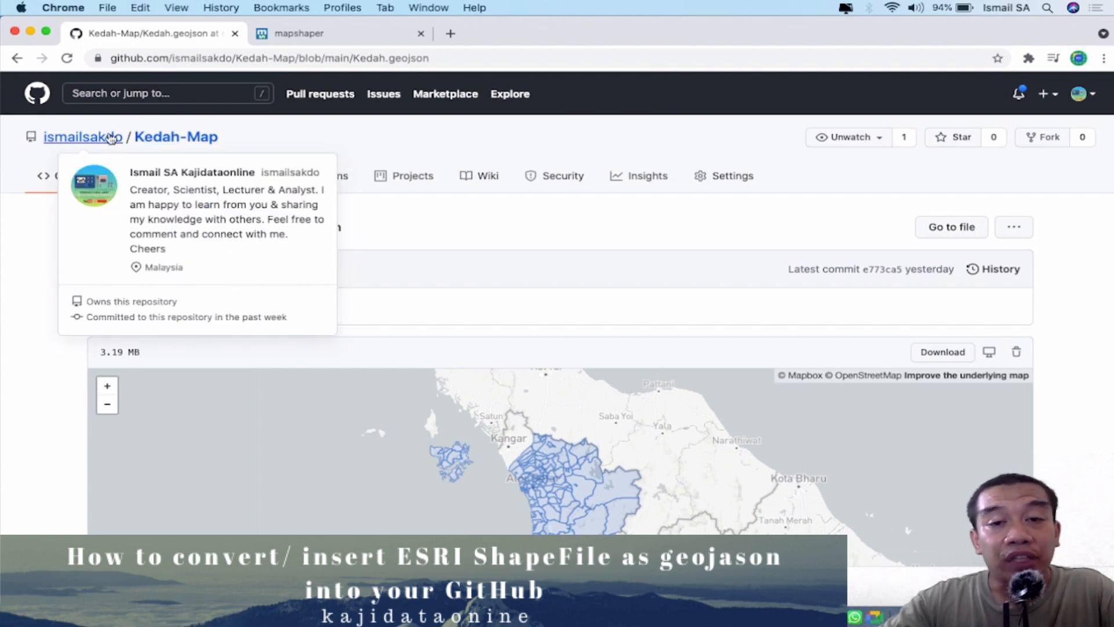
pyautogui.click(111, 138)
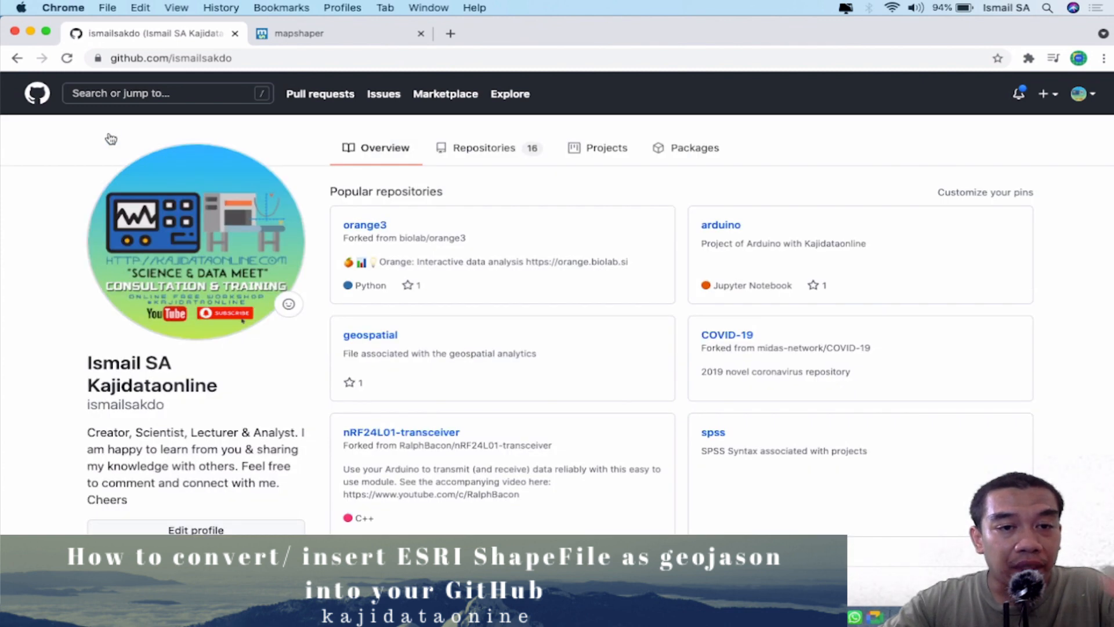
pyautogui.click(516, 156)
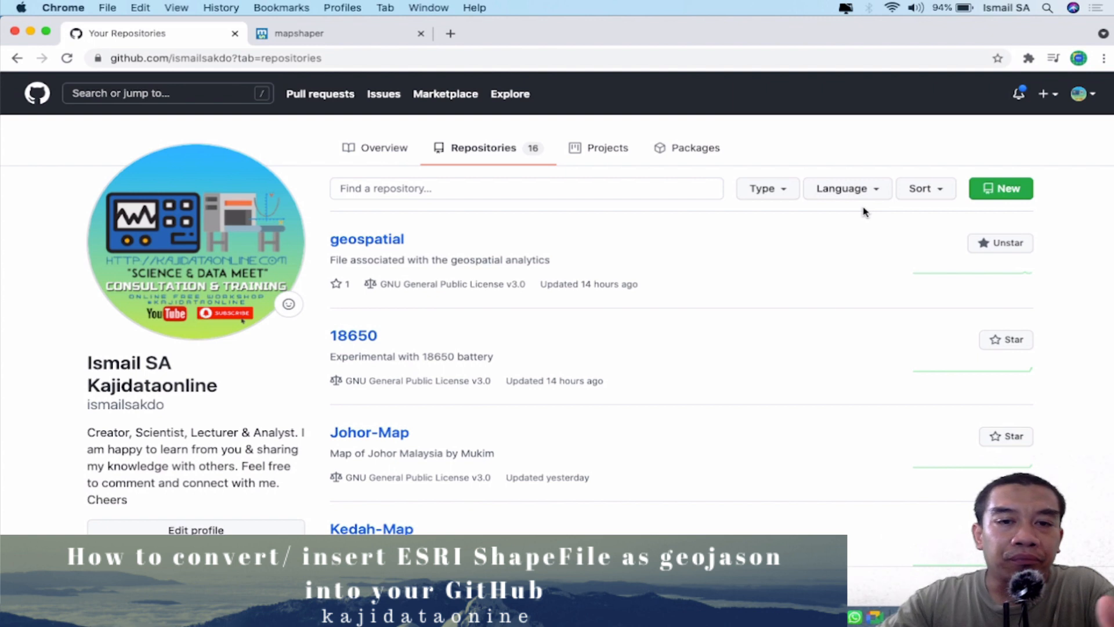
pyautogui.click(1003, 189)
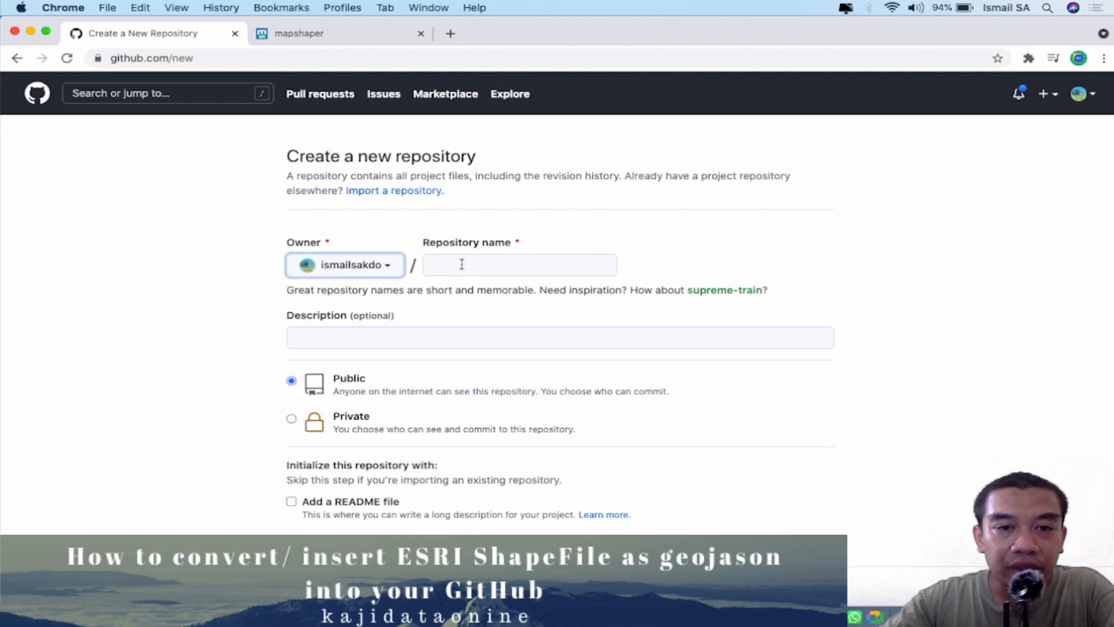
# Name the new repository Kelantan-Map and describe it as "Kelantan Map using WGS84"
pyautogui.click(462, 264)
pyautogui.write('Kelant')
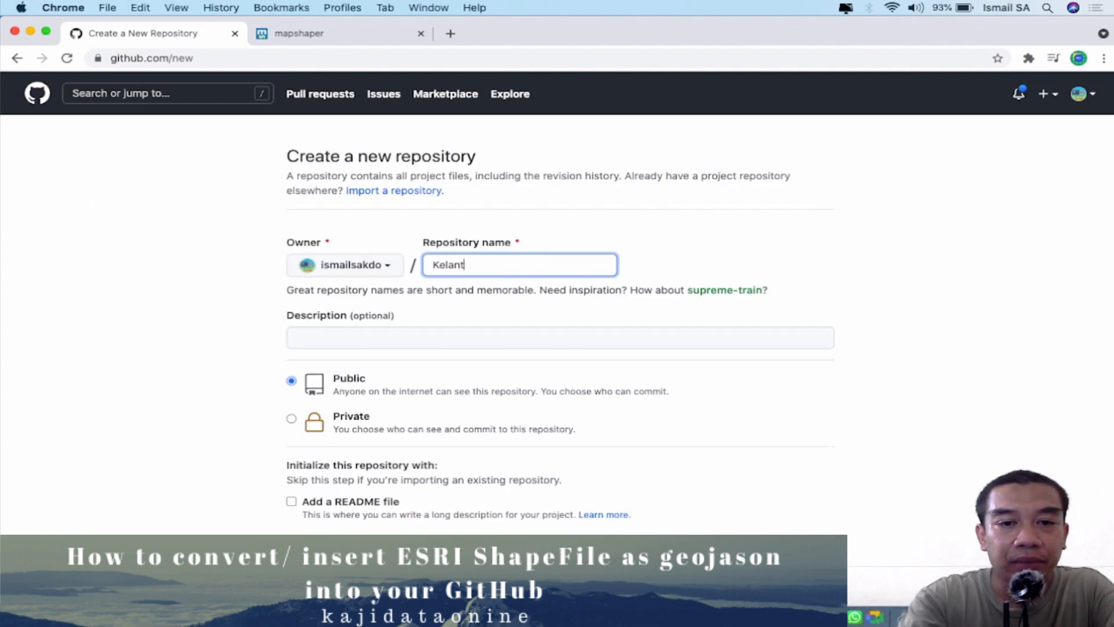
pyautogui.write('an-Ma')
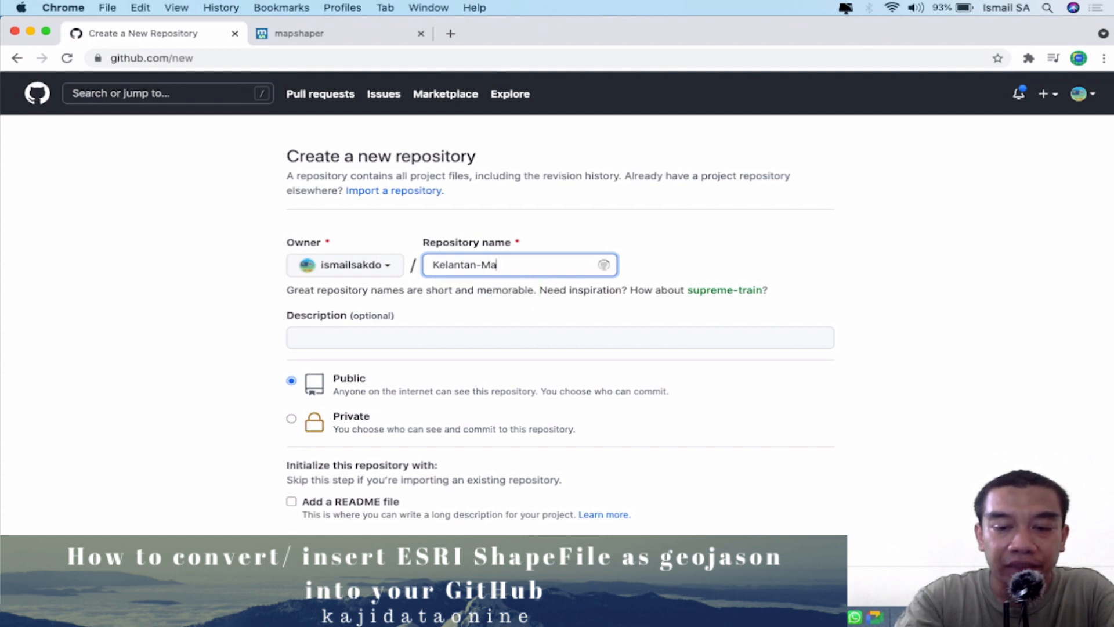
pyautogui.write('p')
pyautogui.click(433, 333)
pyautogui.write('Kelantan Map')
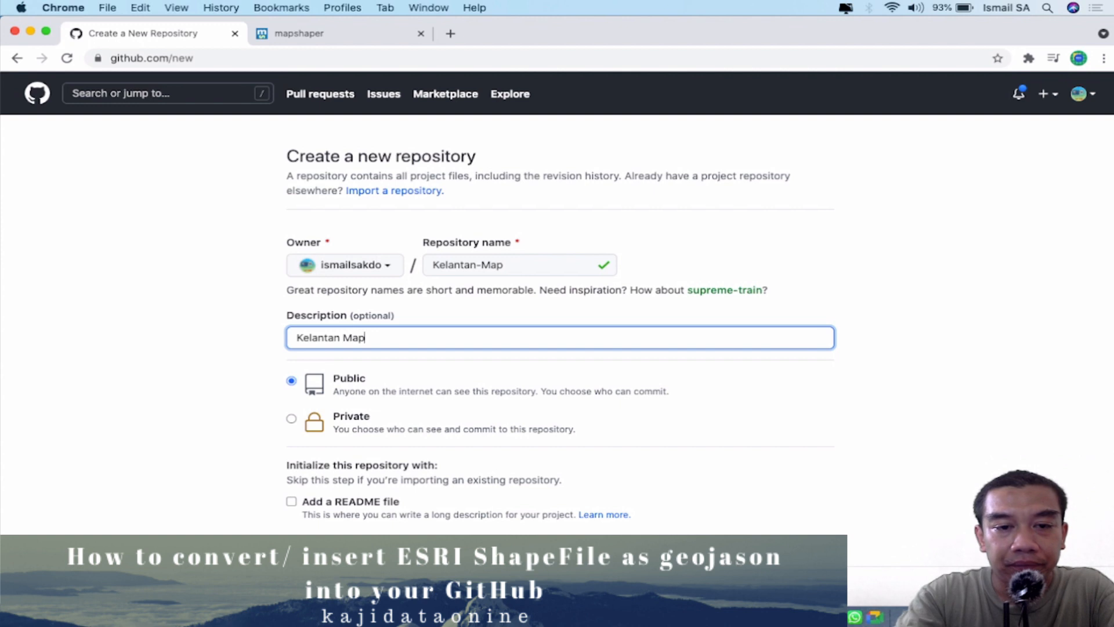
pyautogui.write(' fousing WGS84')
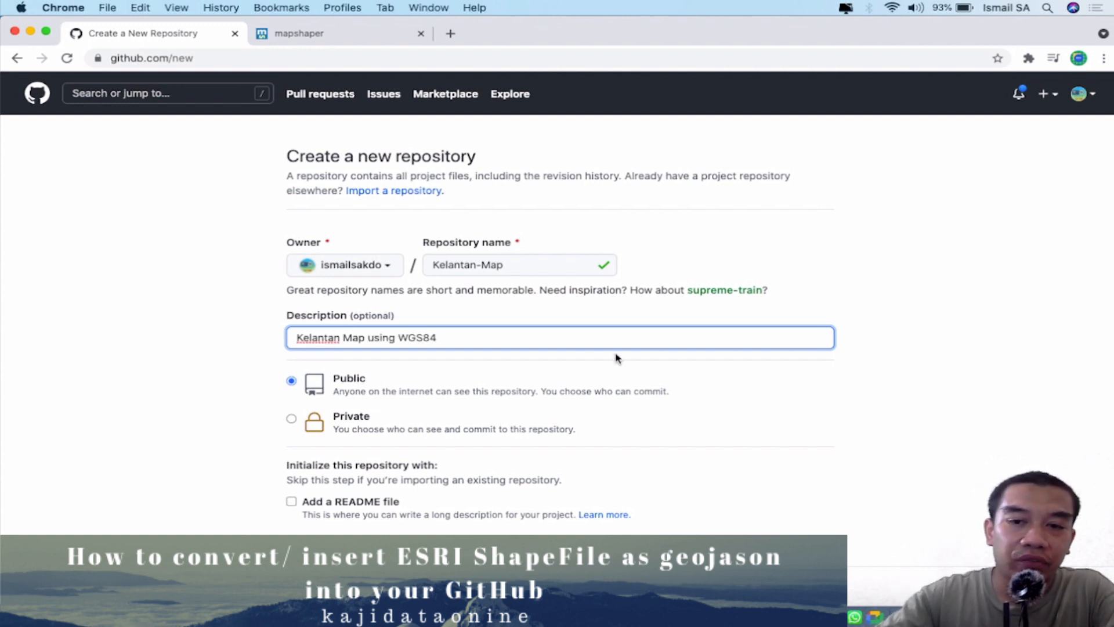
pyautogui.click(858, 372)
# Include a README file and the GNU General Public License v3.0, and create the public repository
pyautogui.scroll(-3, 858, 371)
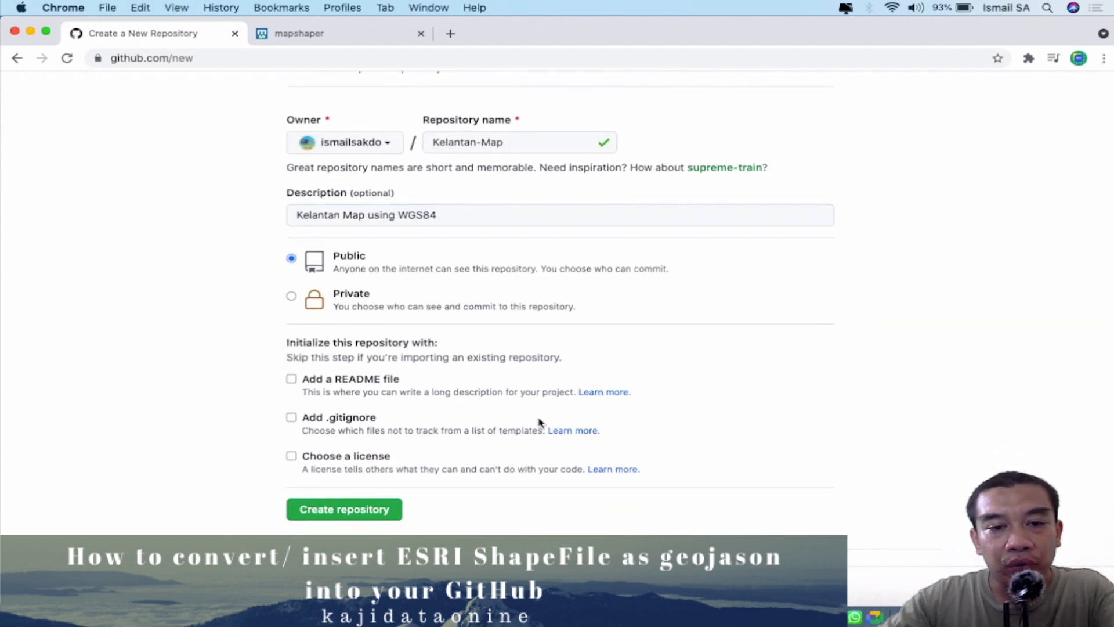
pyautogui.click(350, 380)
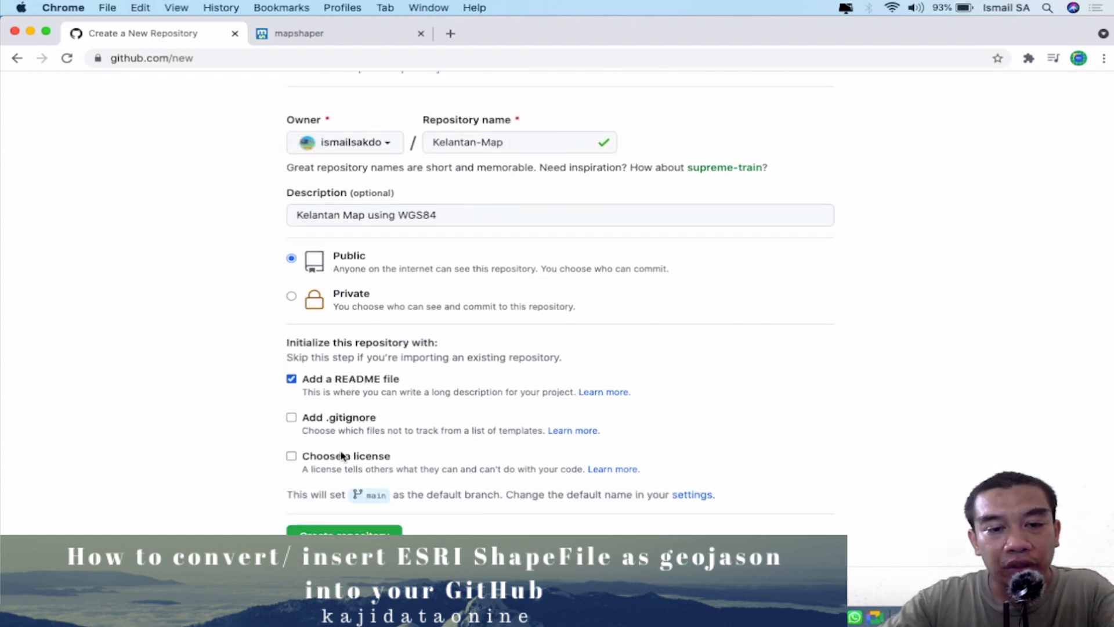
pyautogui.click(342, 456)
pyautogui.click(348, 491)
pyautogui.scroll(-3, 352, 499)
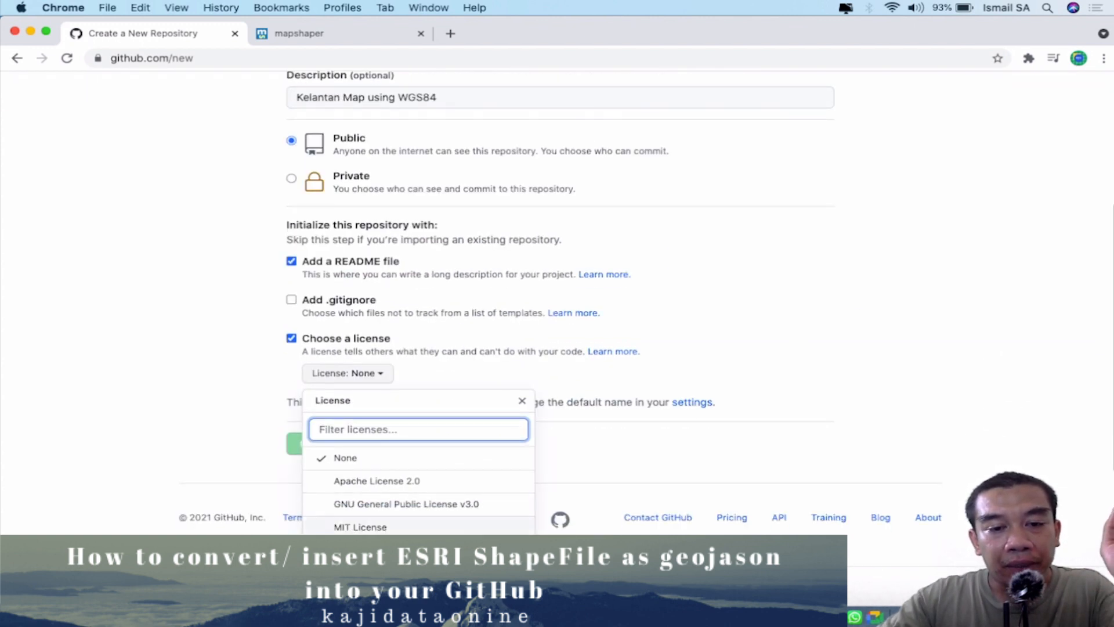
pyautogui.click(361, 503)
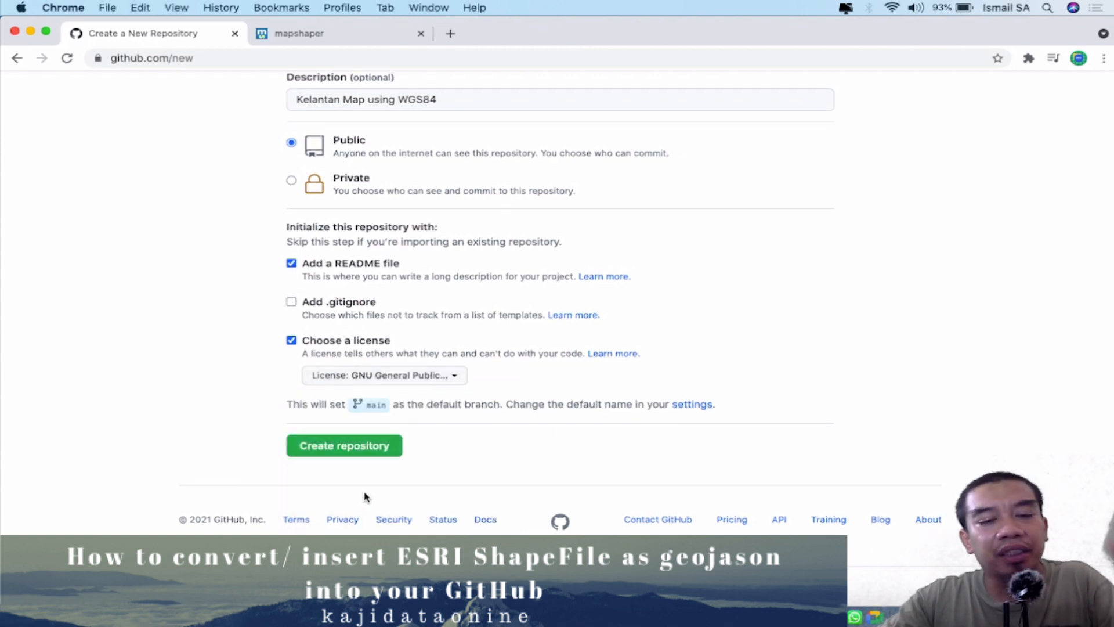
pyautogui.click(363, 447)
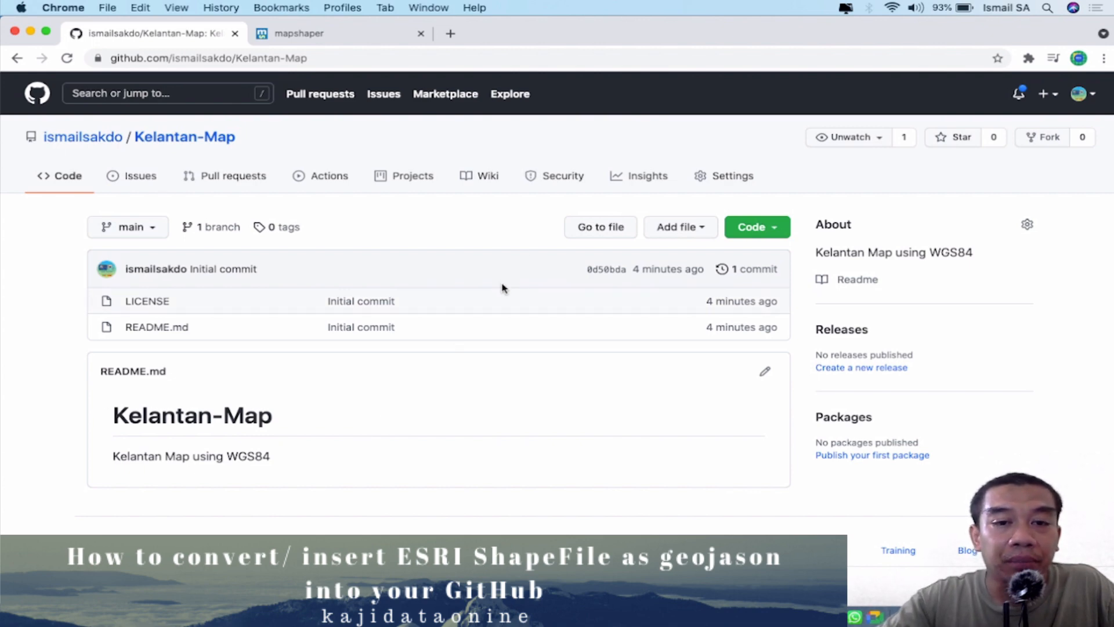
pyautogui.click(695, 228)
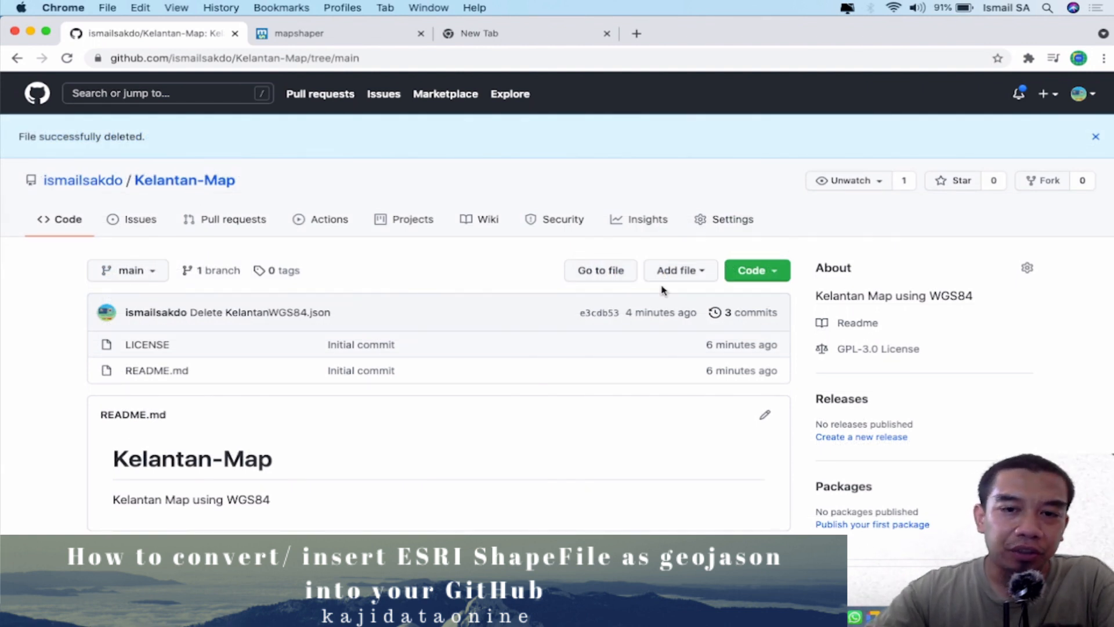
pyautogui.click(680, 270)
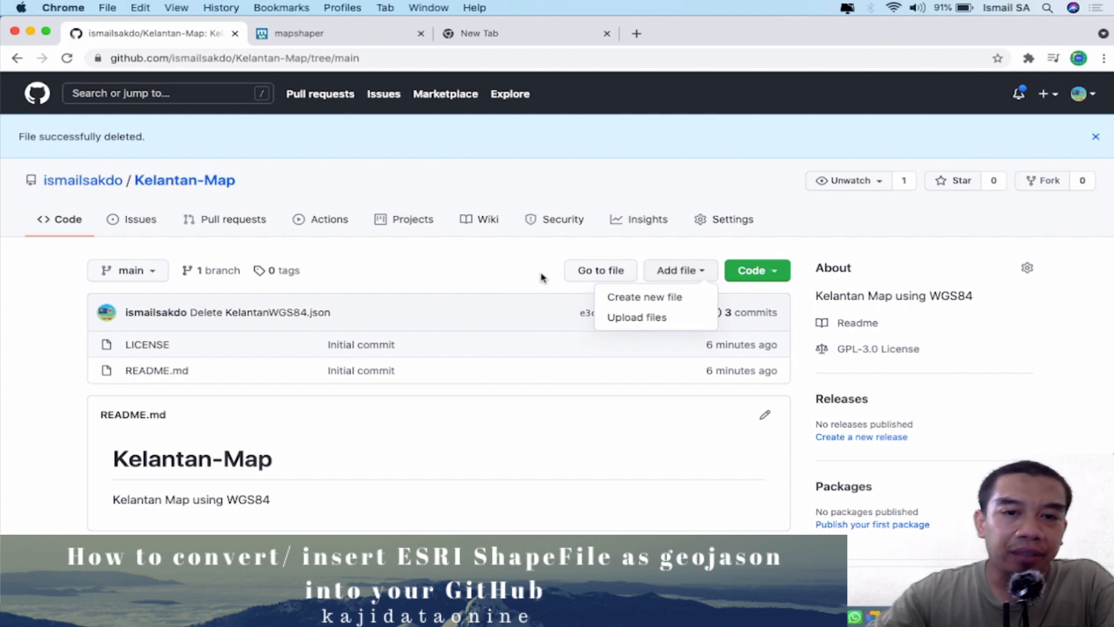
pyautogui.click(520, 274)
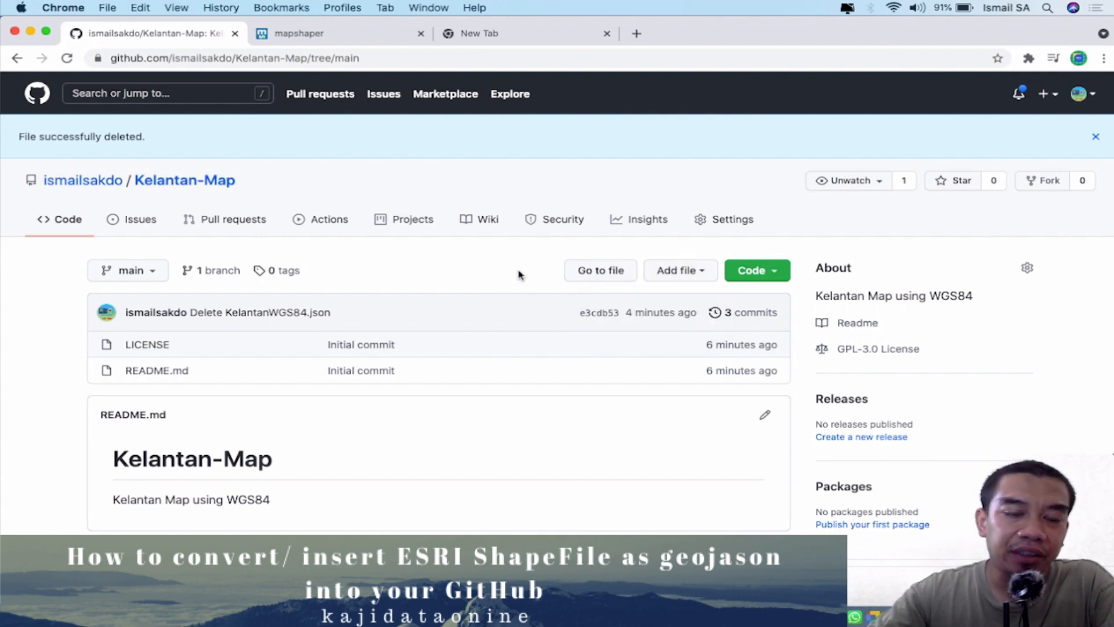
# Search the web for "json to geojson" and open the Aspose Free Online JSON to GEOJSON Converter
pyautogui.click(504, 35)
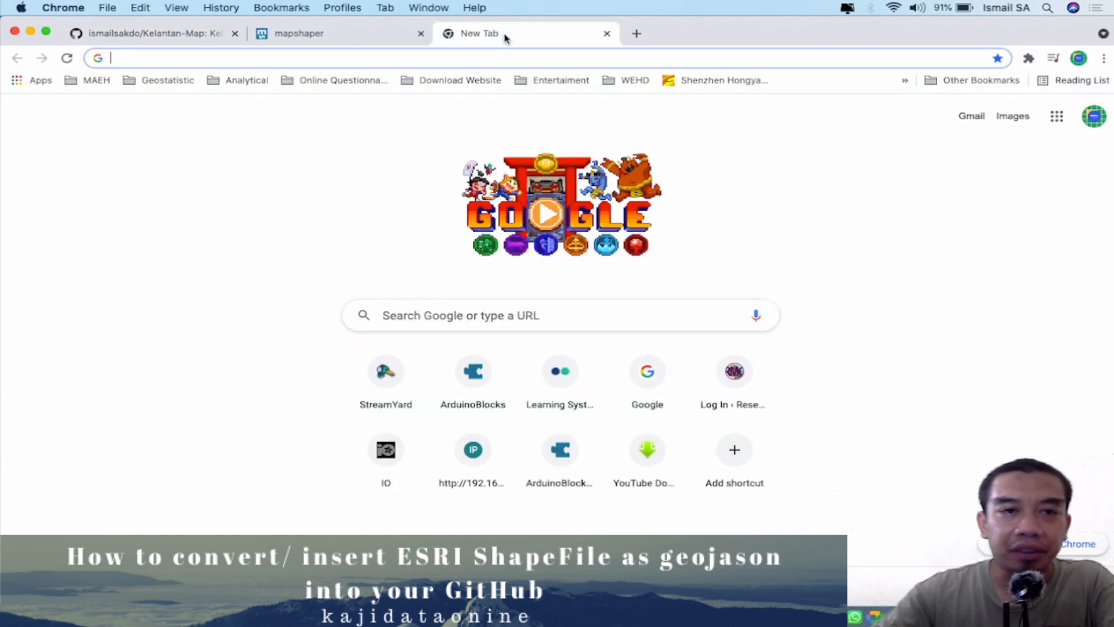
pyautogui.write('json ')
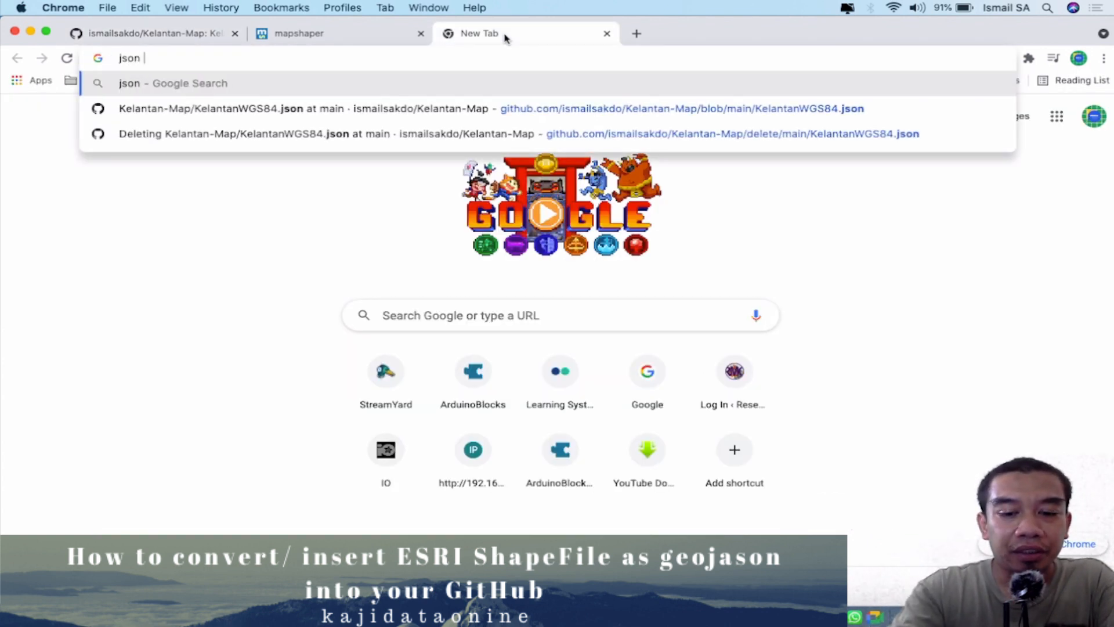
pyautogui.write('to geojson')
pyautogui.press('Return')
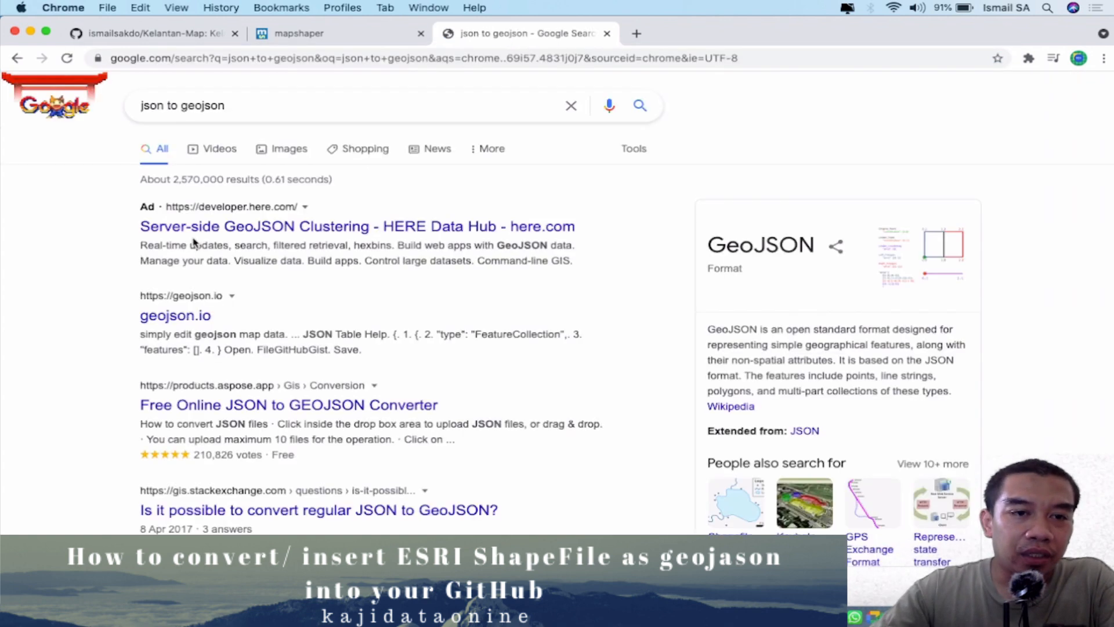
pyautogui.scroll(-2, 213, 379)
pyautogui.scroll(-3, 214, 378)
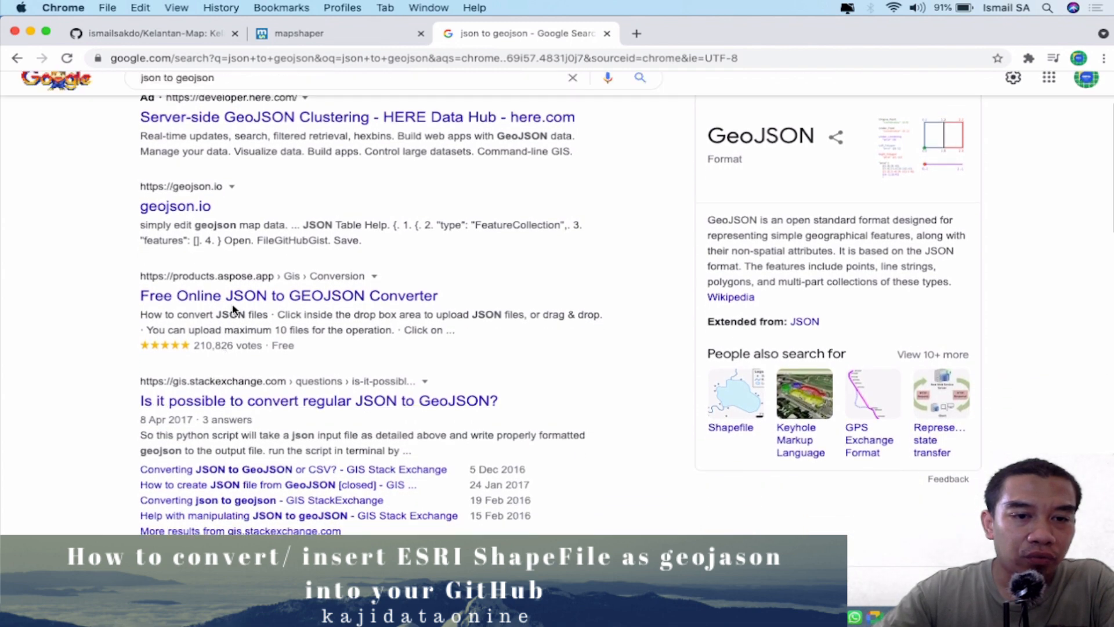
pyautogui.click(235, 303)
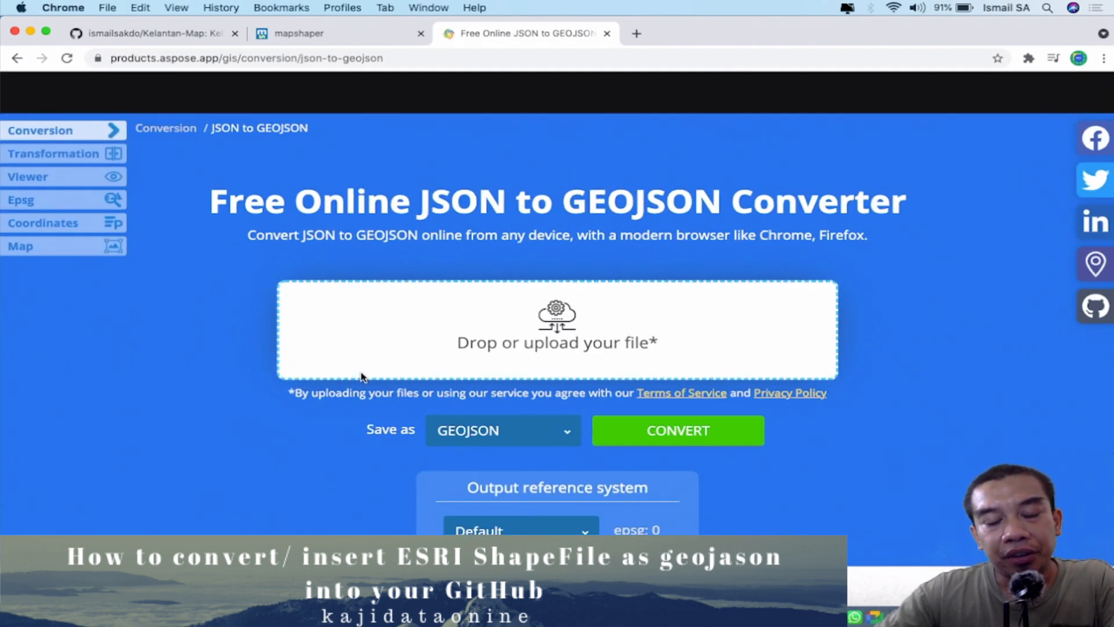
pyautogui.hotkey('ctrl', 'Up')
pyautogui.click(660, 195)
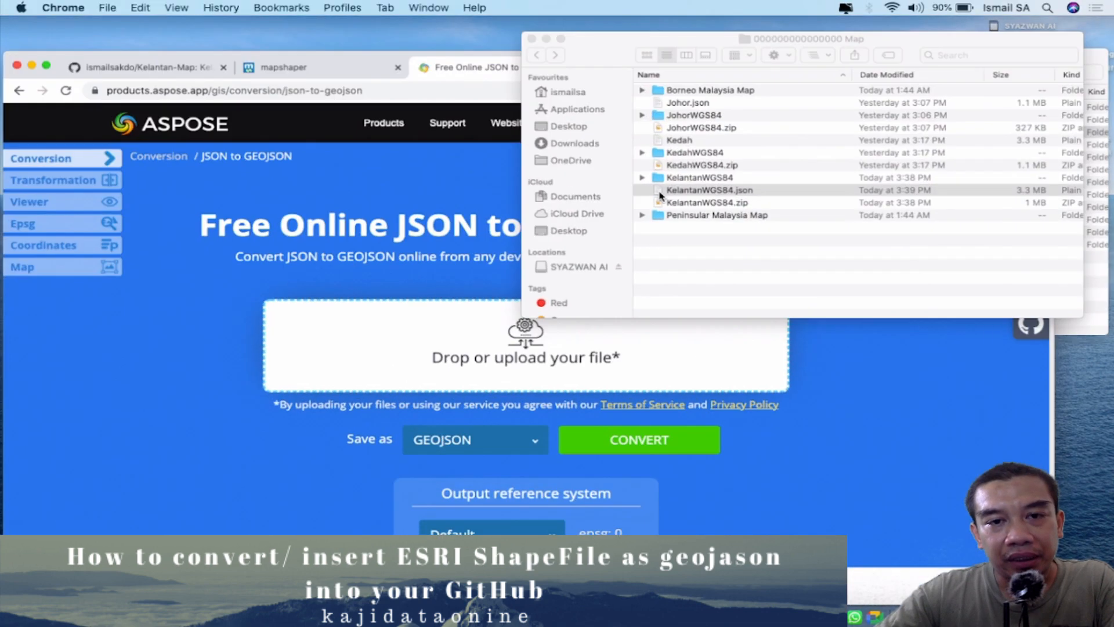
pyautogui.moveTo(769, 202); pyautogui.dragTo(443, 327)
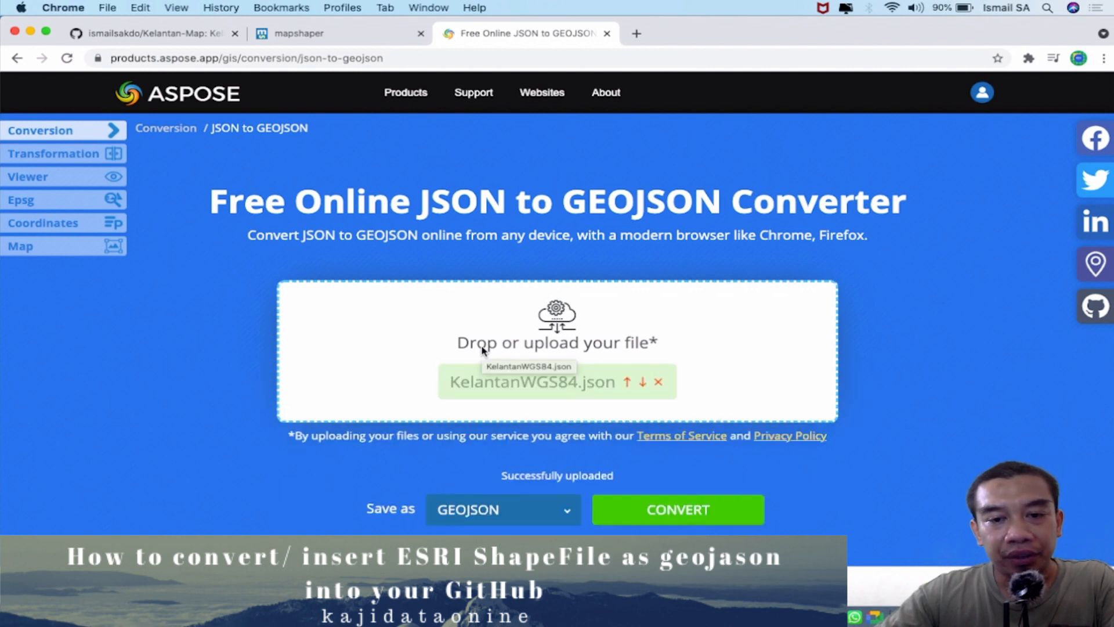
# Set the output reference system to Lat long - Wgs84 and convert the file to GEOJSON
pyautogui.scroll(-5, 482, 349)
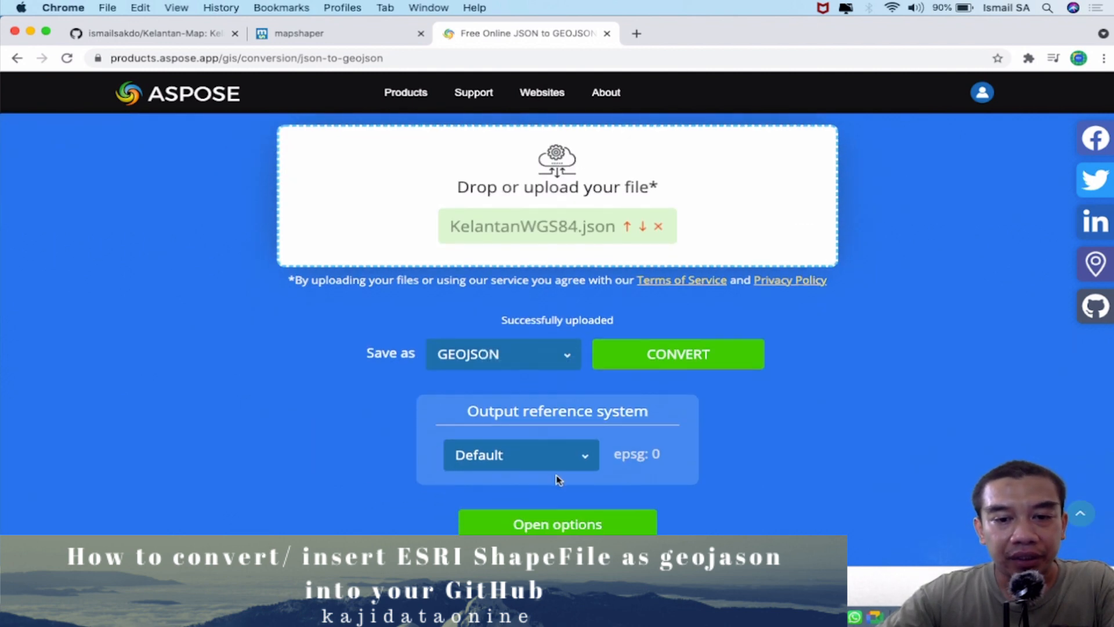
pyautogui.click(554, 469)
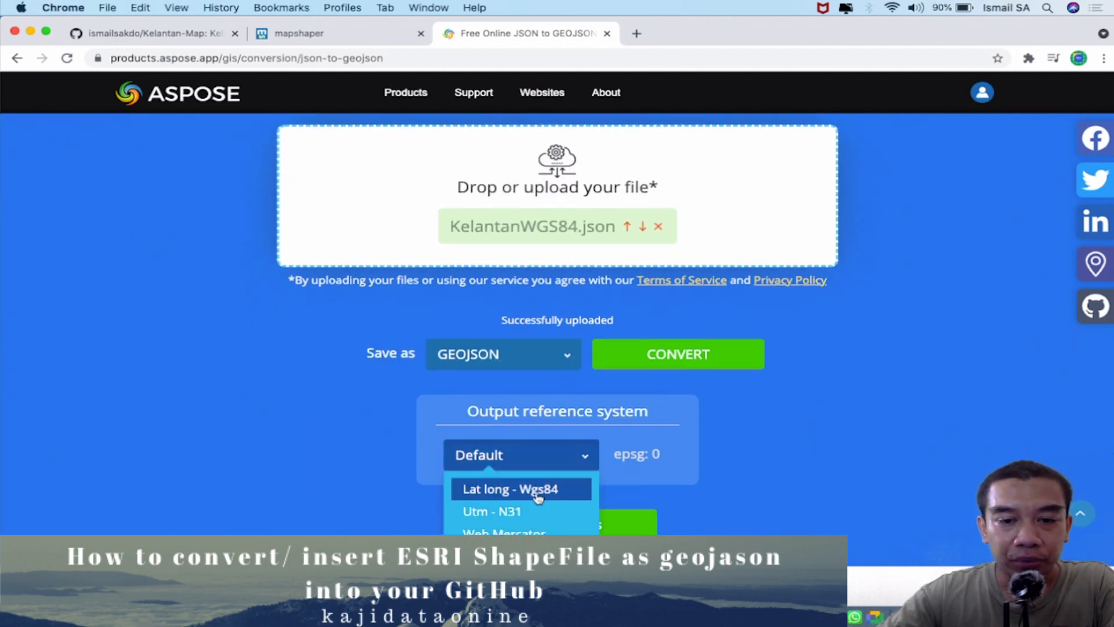
pyautogui.click(541, 489)
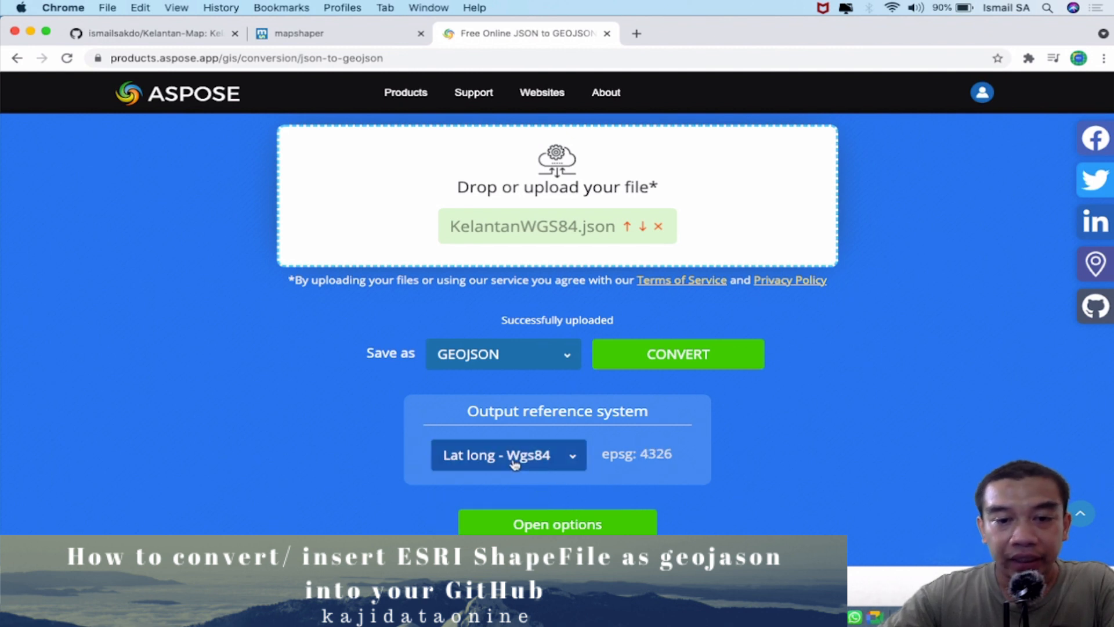
pyautogui.click(656, 357)
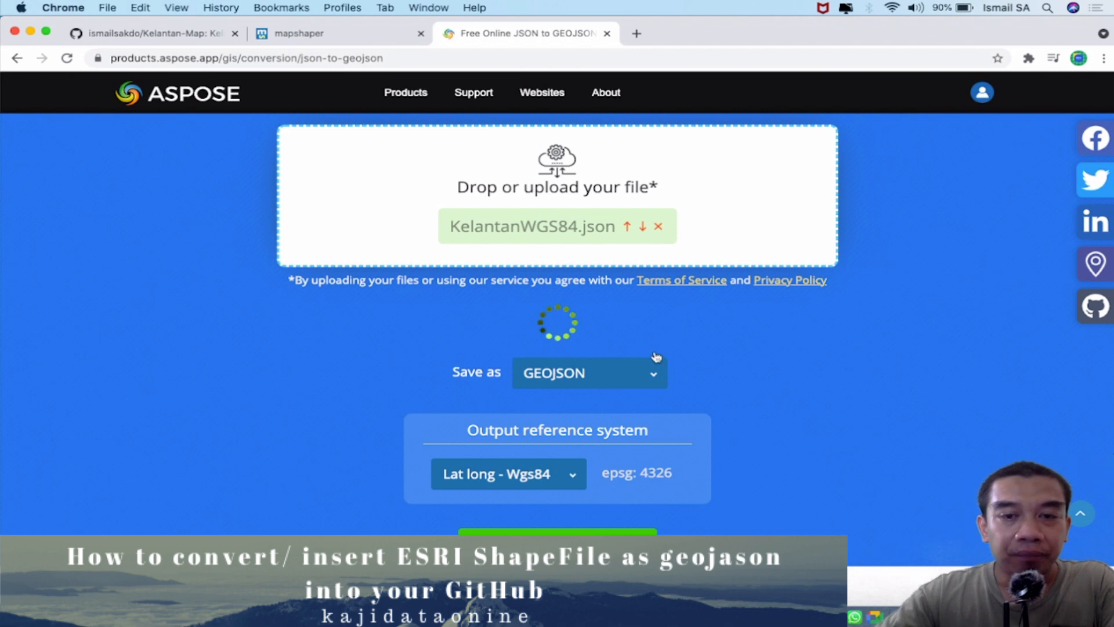
# Download the converted GeoJSON file from the converter
pyautogui.click(625, 207)
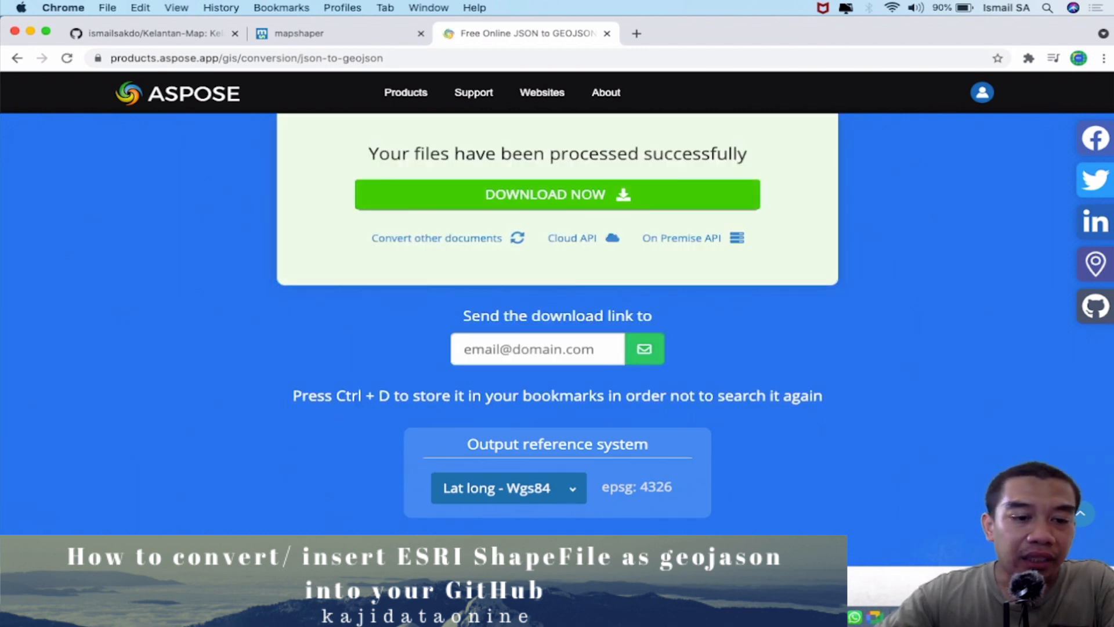
pyautogui.click(176, 587)
pyautogui.click(223, 555)
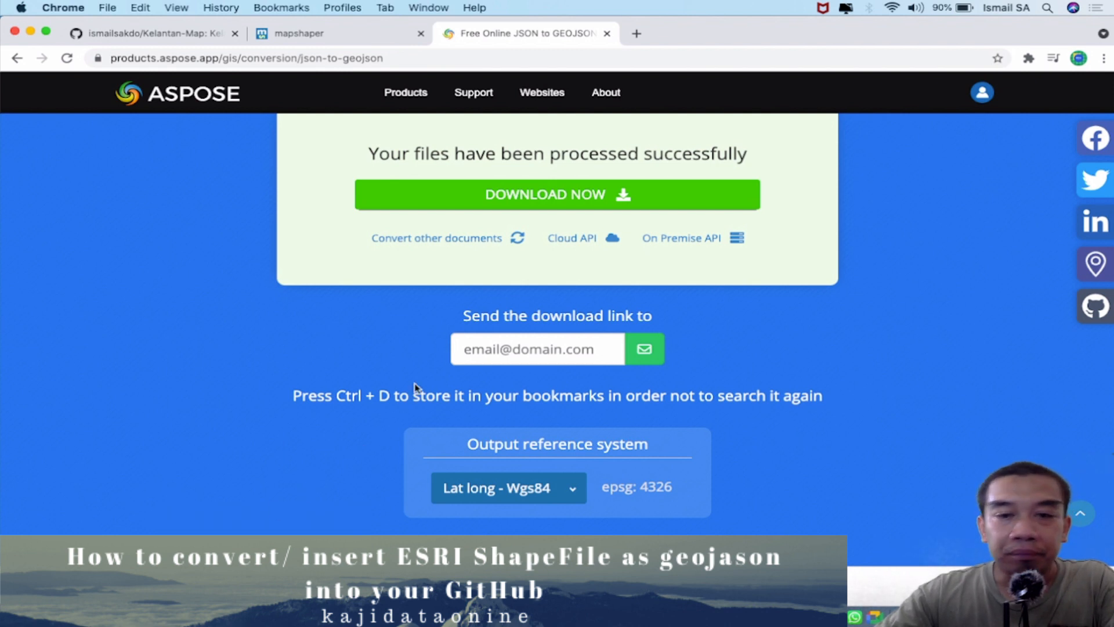
pyautogui.click(176, 586)
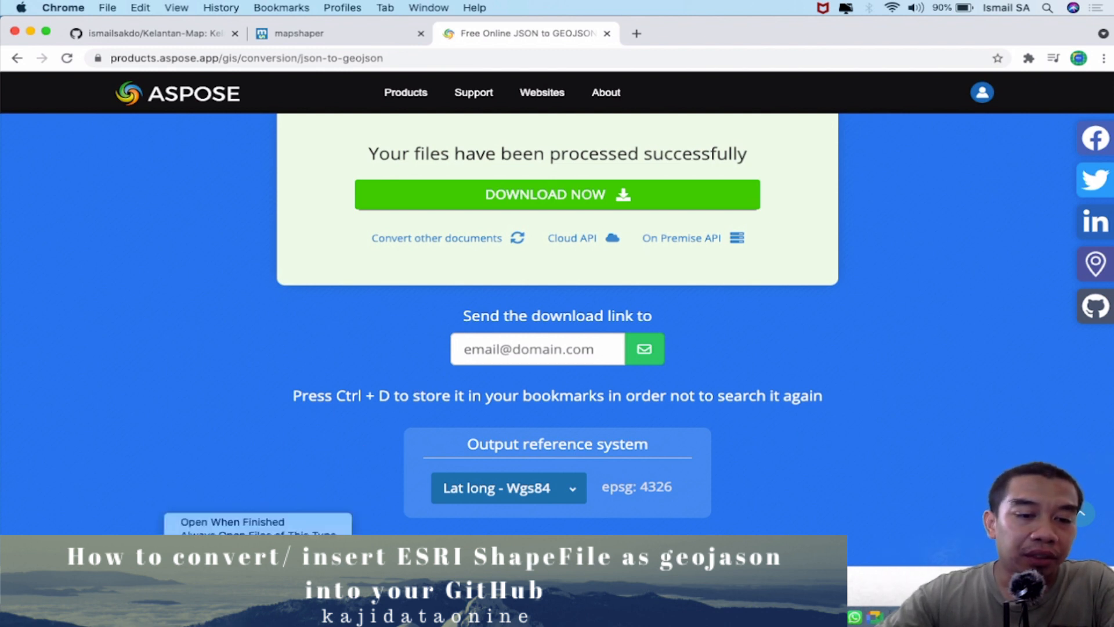
pyautogui.click(224, 555)
pyautogui.hotkey('ctrl', 'Up')
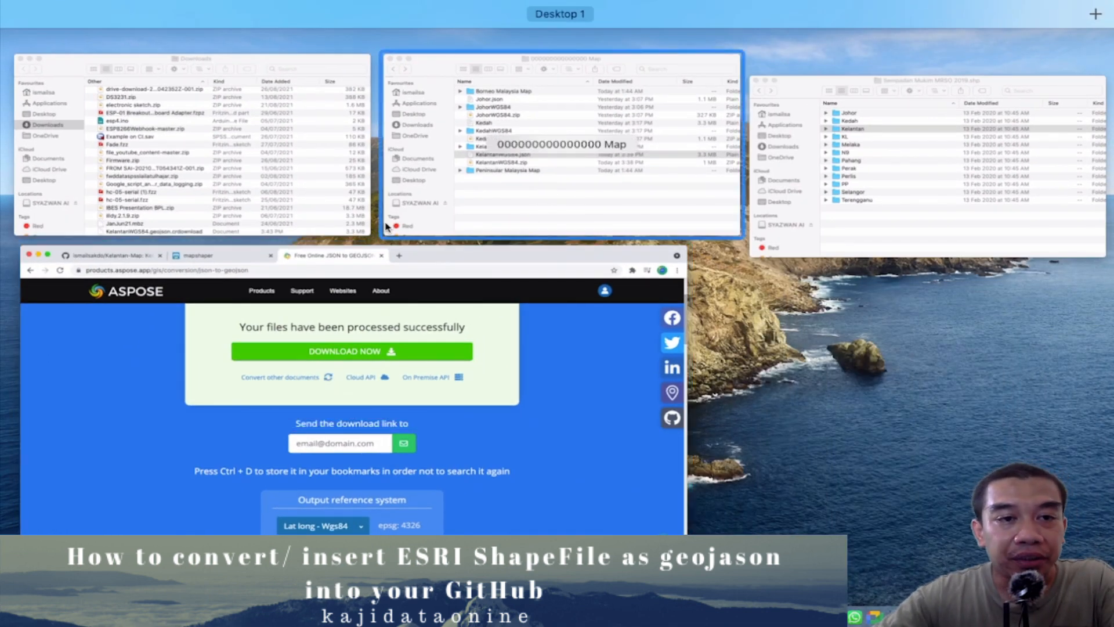
pyautogui.click(314, 178)
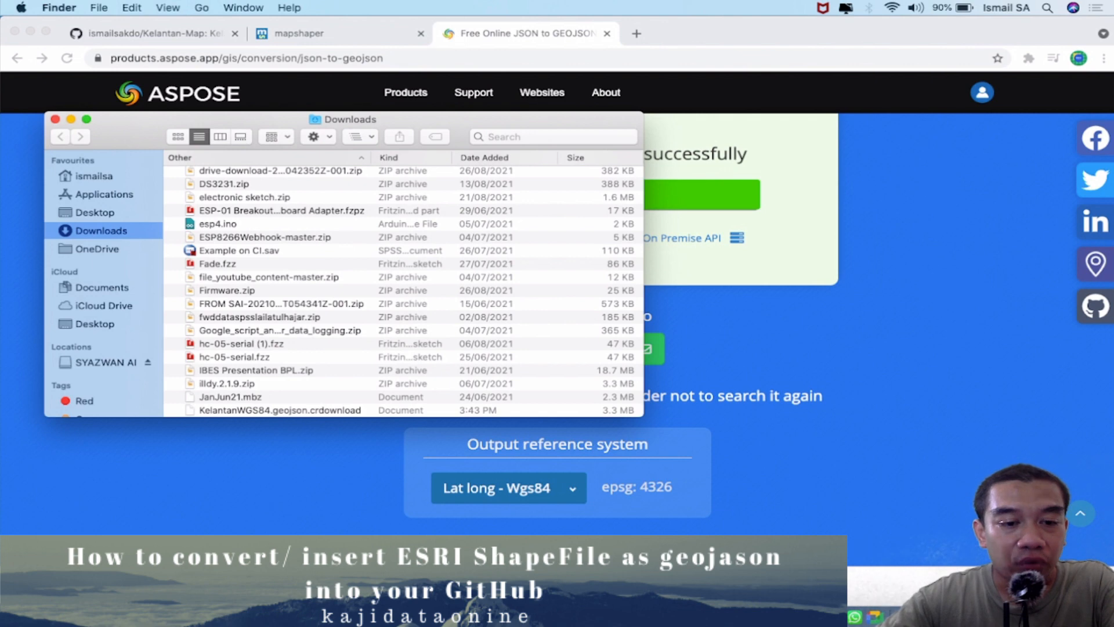
pyautogui.click(170, 590)
pyautogui.click(170, 591)
pyautogui.click(218, 572)
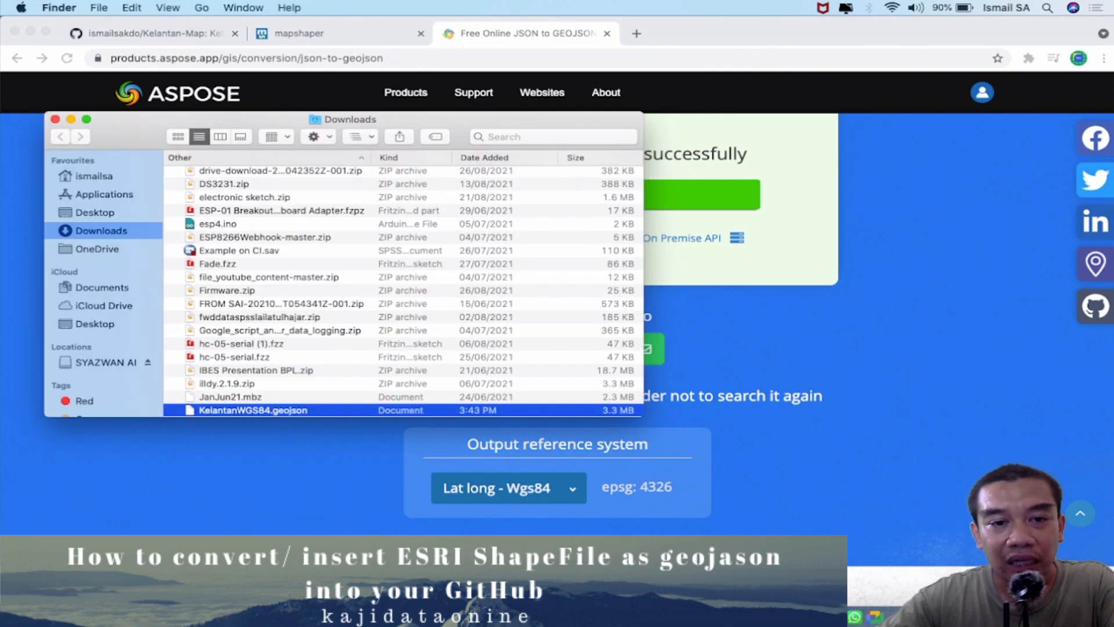
pyautogui.hotkey('ctrl', 'Up')
pyautogui.click(689, 131)
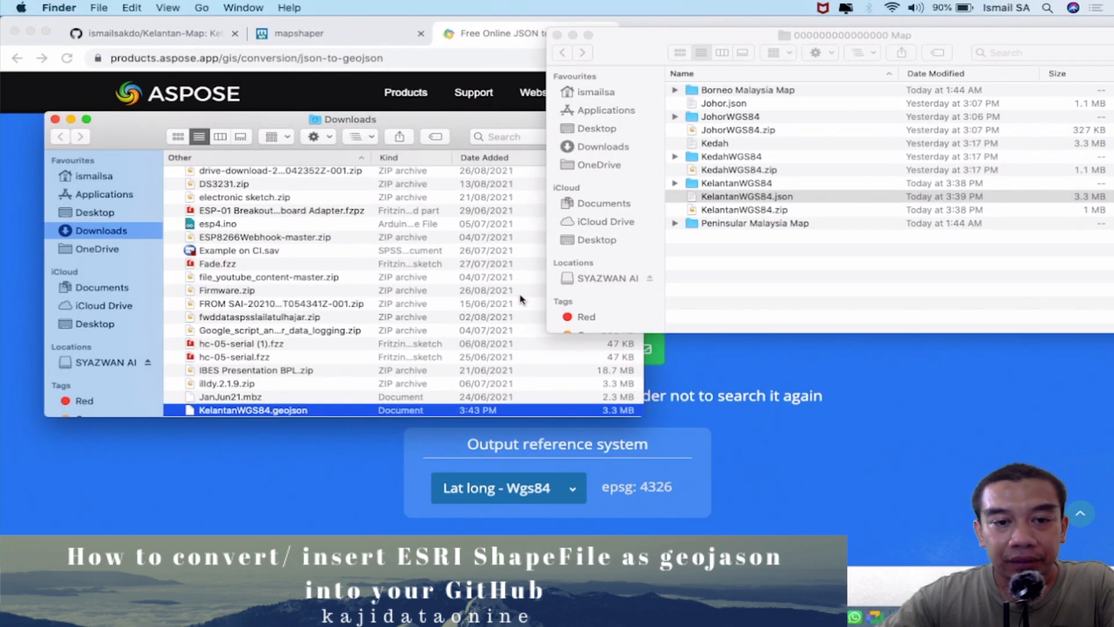
pyautogui.moveTo(444, 410); pyautogui.dragTo(798, 277)
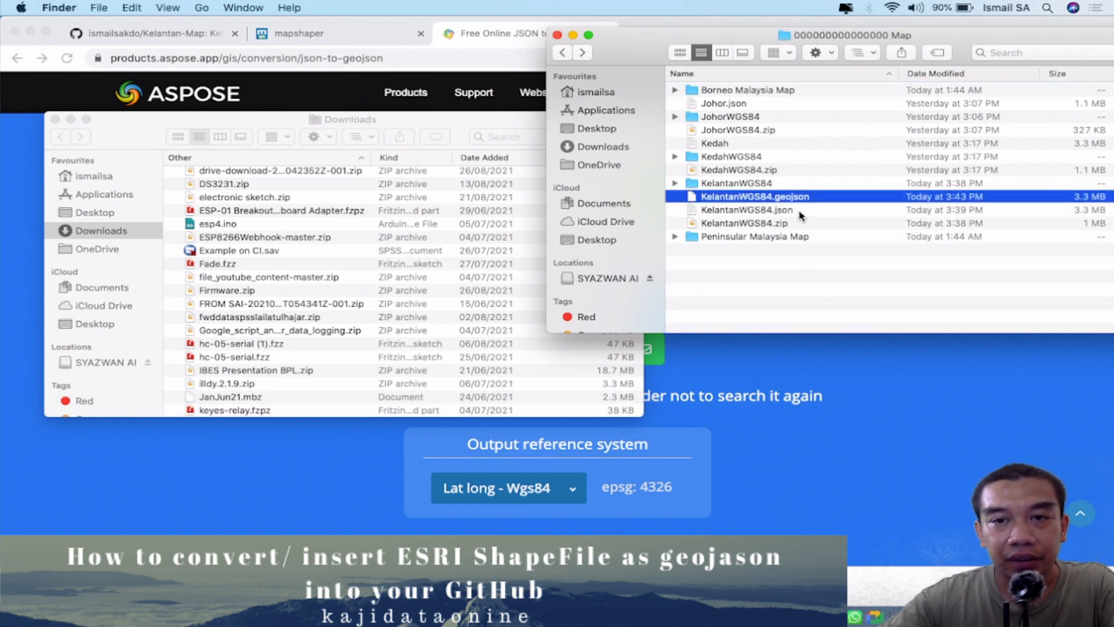
pyautogui.click(799, 211)
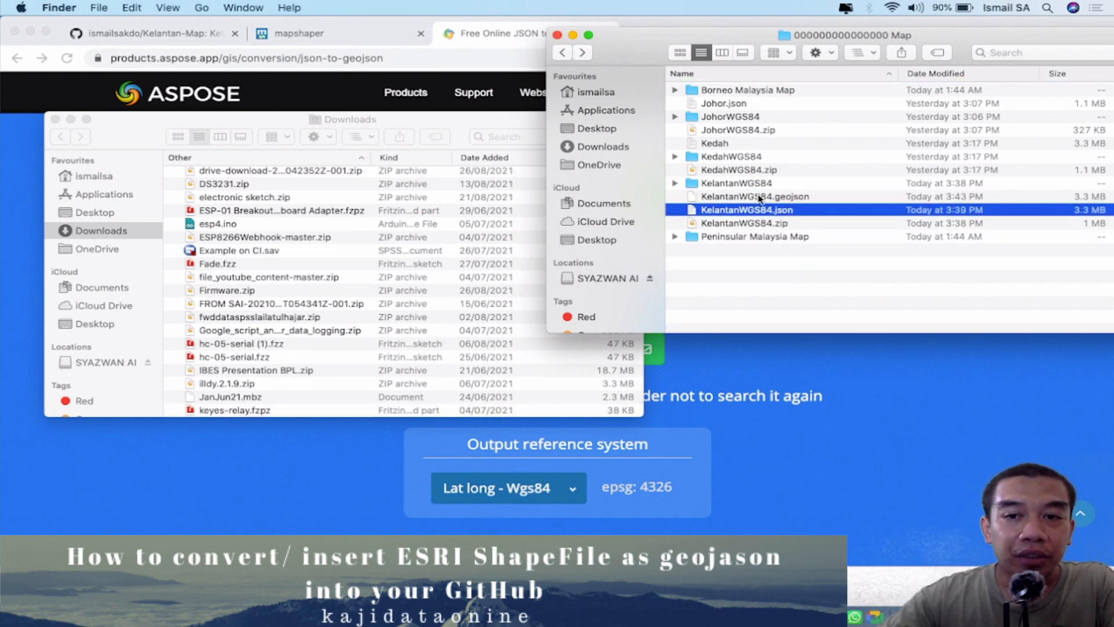
pyautogui.click(759, 198)
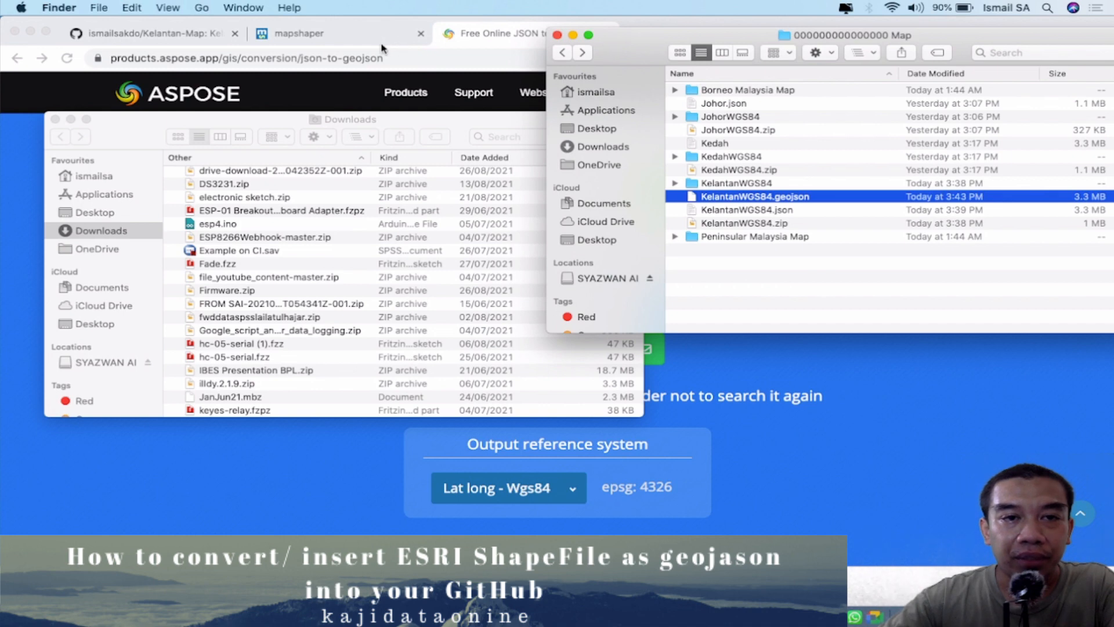
pyautogui.click(199, 35)
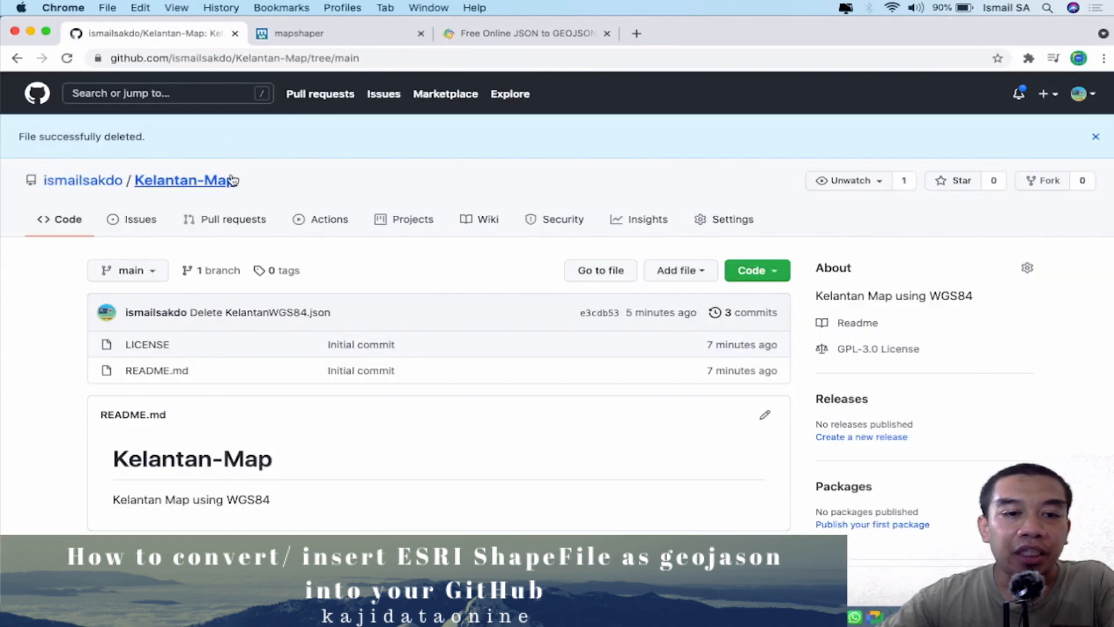
pyautogui.click(677, 279)
pyautogui.click(650, 317)
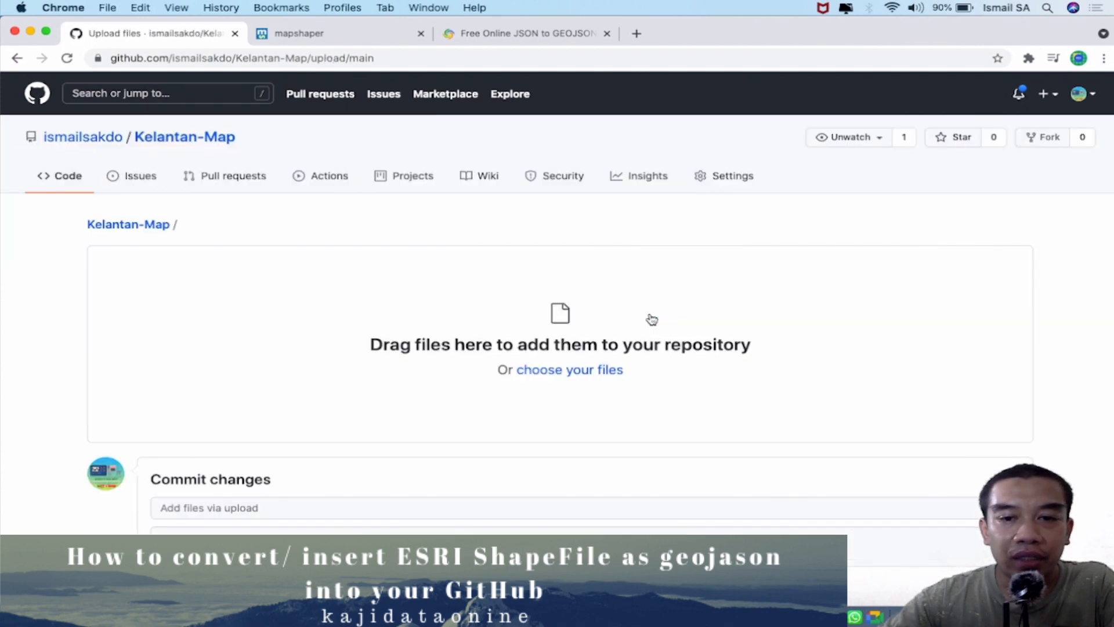
pyautogui.hotkey('ctrl', 'Up')
pyautogui.click(668, 183)
pyautogui.click(775, 196)
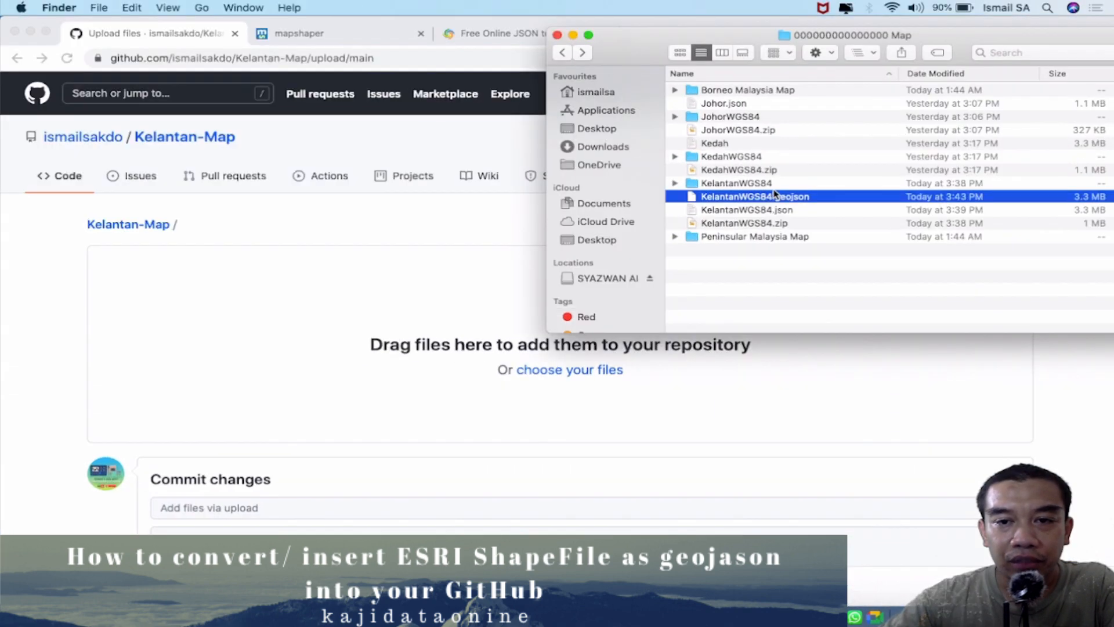
pyautogui.moveTo(782, 197); pyautogui.dragTo(521, 327)
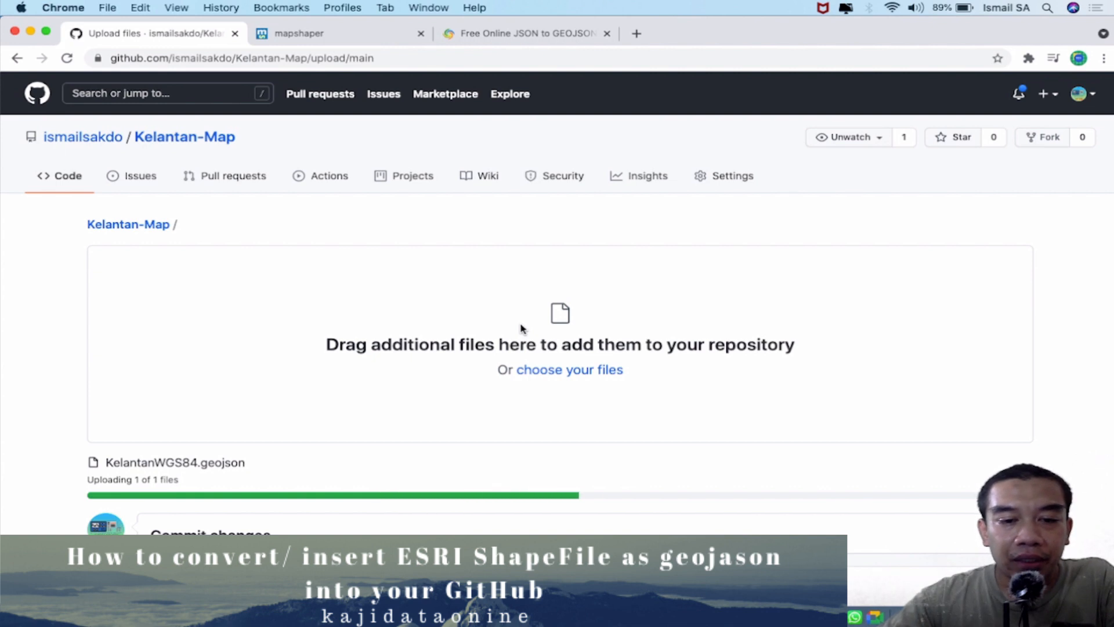
# Commit the uploaded GeoJSON file to the repository with the message "Update"
pyautogui.scroll(-3, 521, 328)
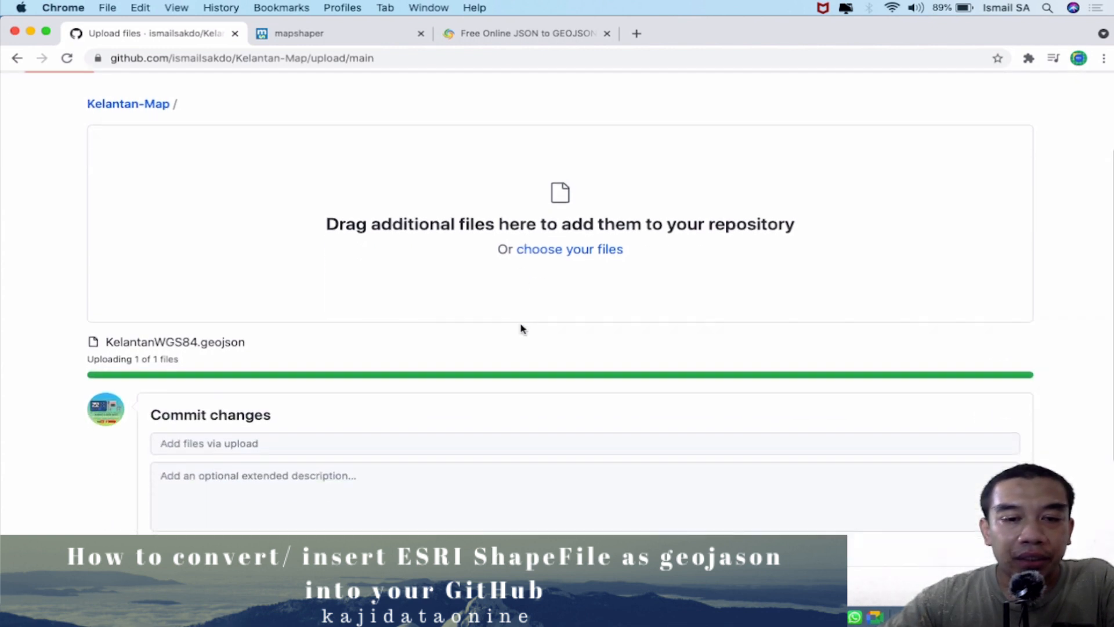
pyautogui.scroll(-2, 520, 328)
pyautogui.click(373, 358)
pyautogui.write('Update')
pyautogui.click(206, 516)
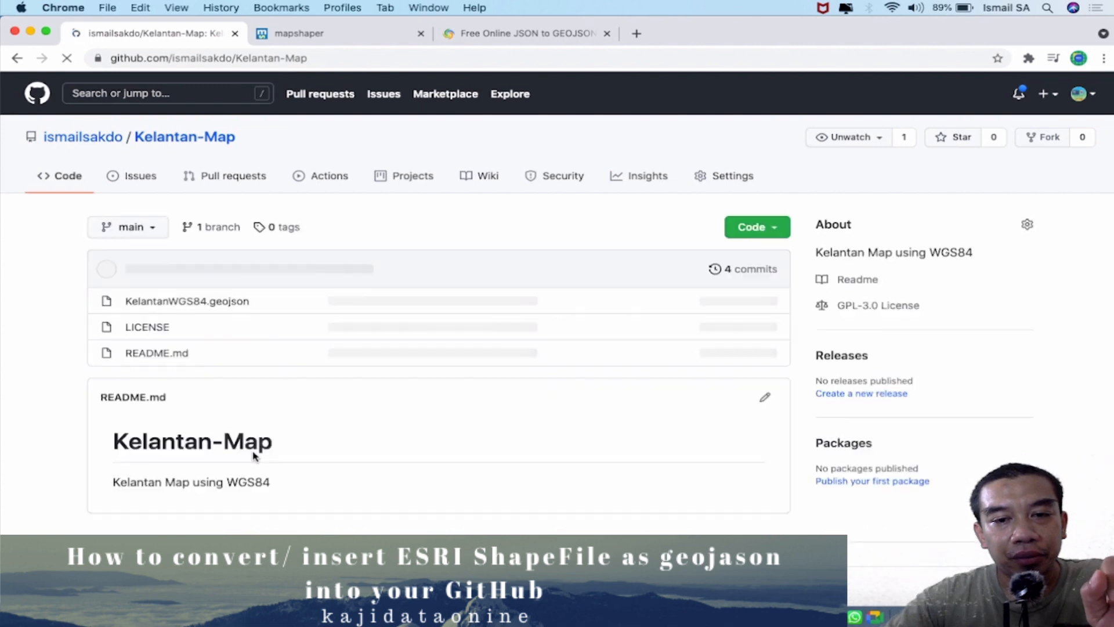
# Open KelantanWGS84.geojson in the repository to examine its map preview, and return to the Kelantan-Map repository page
pyautogui.click(226, 307)
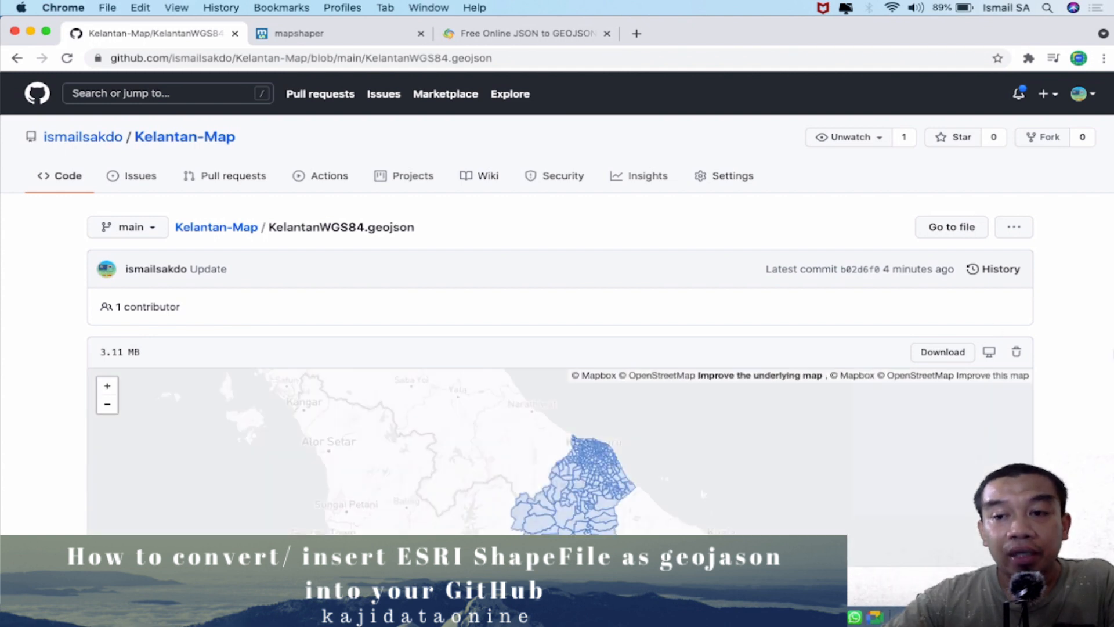
pyautogui.moveTo(1101, 361); pyautogui.dragTo(1088, 264)
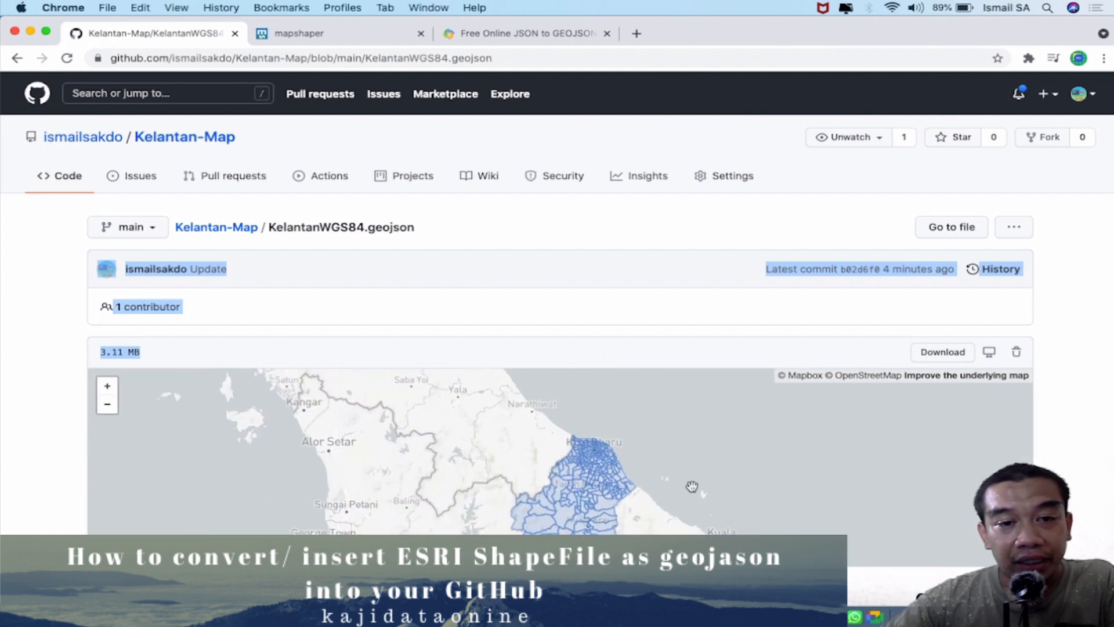
pyautogui.click(247, 228)
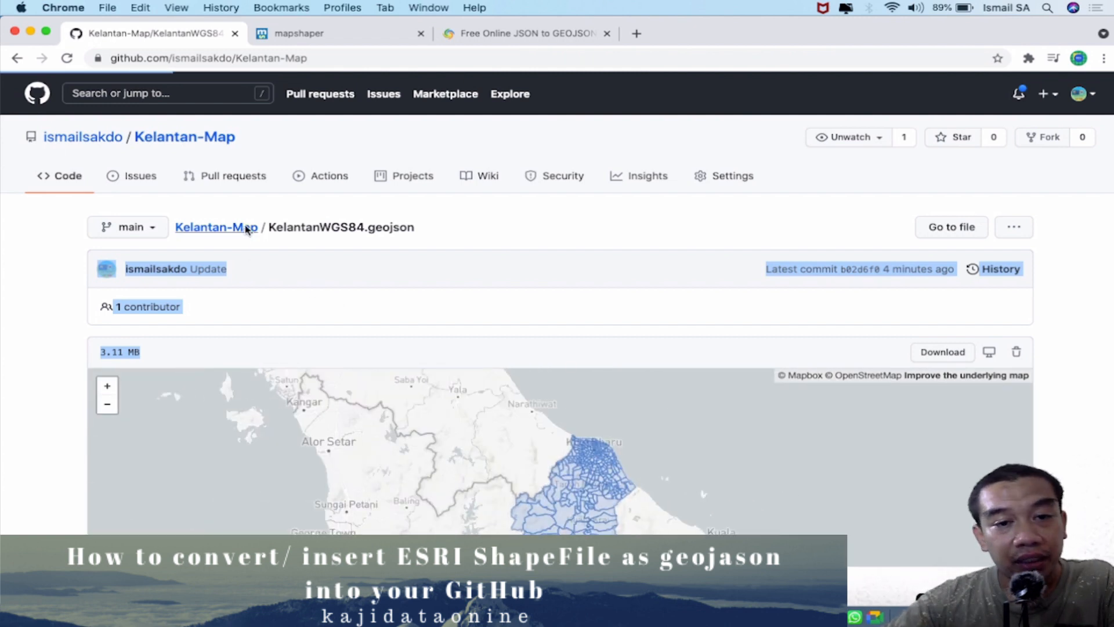